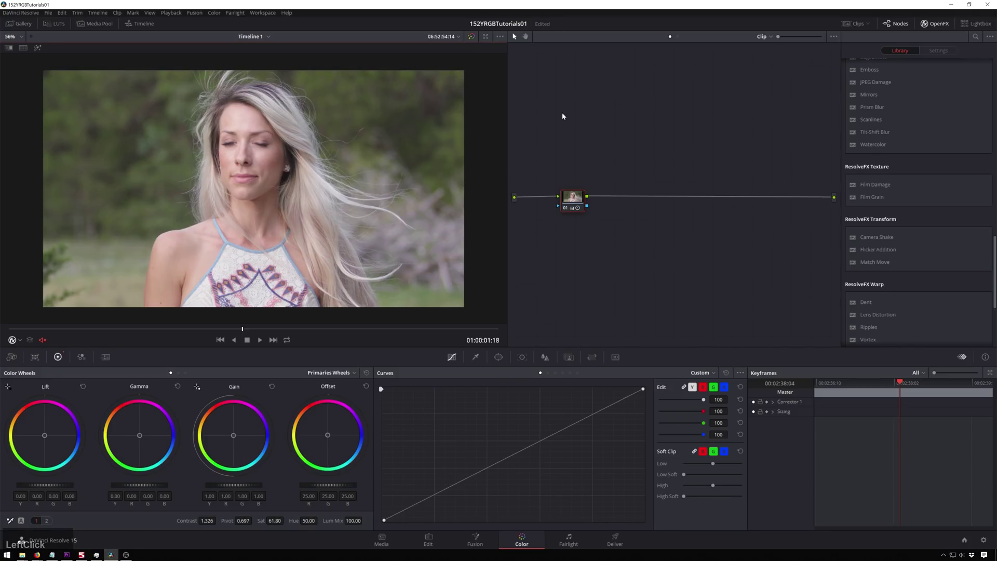
Add serial node 02 after node 01 and show the MM Lut Pack Rec 709 LUT collection.
key(alt+s)
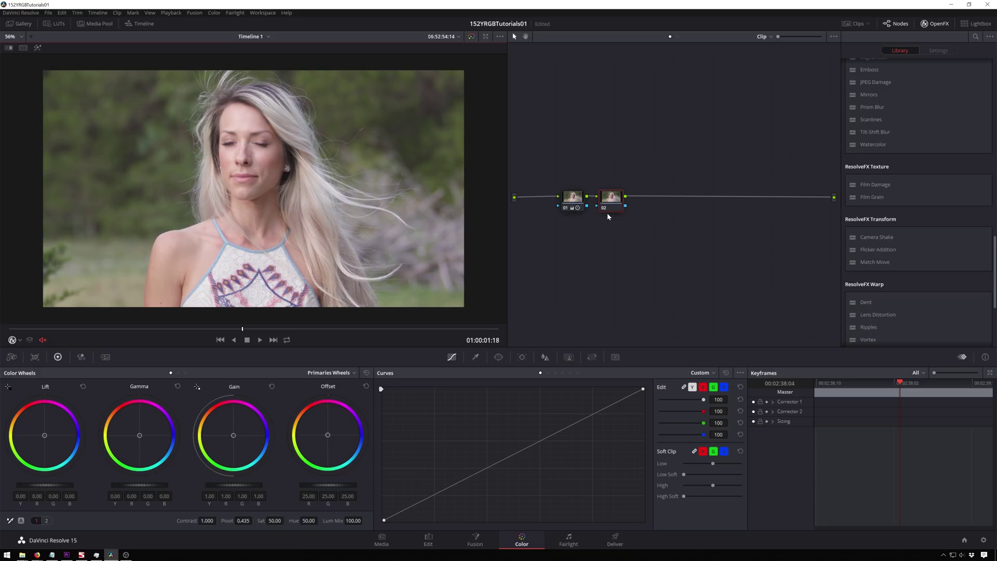
click(521, 448)
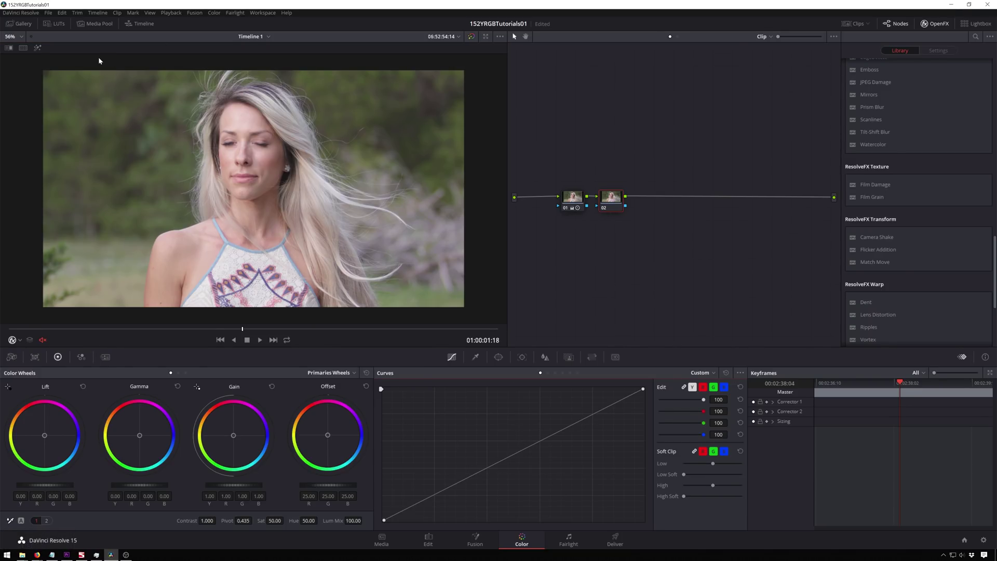
click(61, 26)
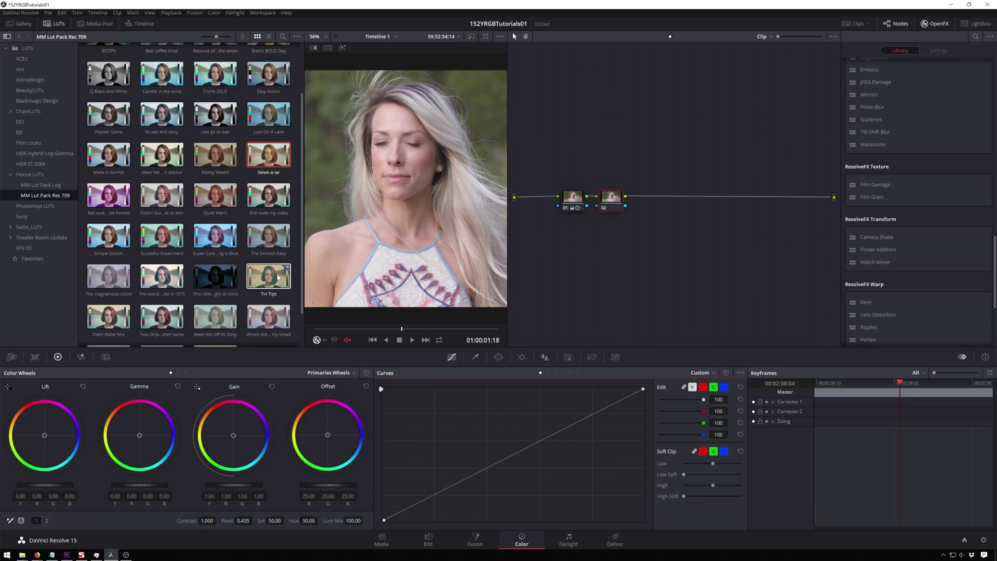
Put the 3D LUT CREATOR OFX Plugin on node 02 and launch 3D LUT Creator from its settings.
scroll(878, 286, down, 3)
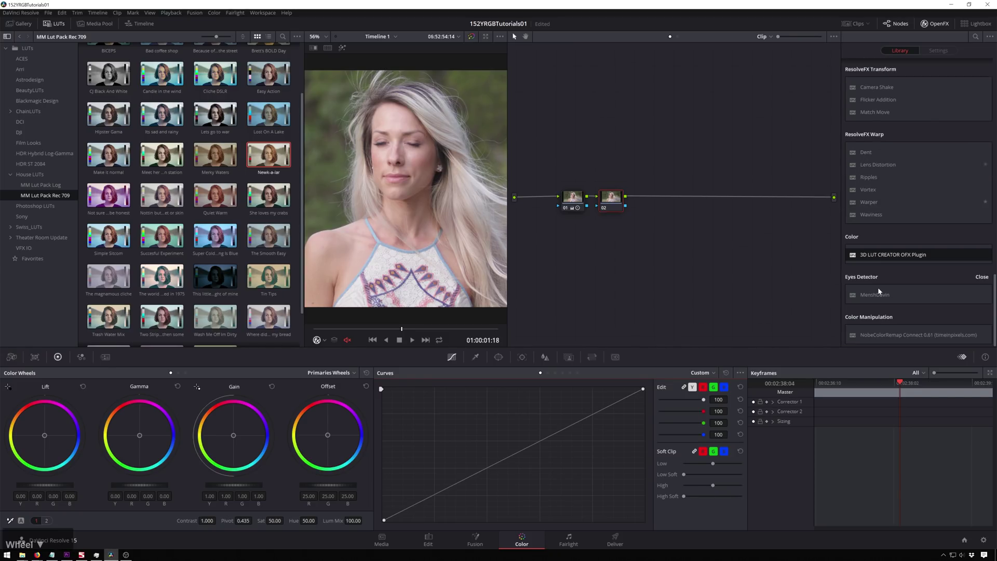
drag(877, 255, 610, 201)
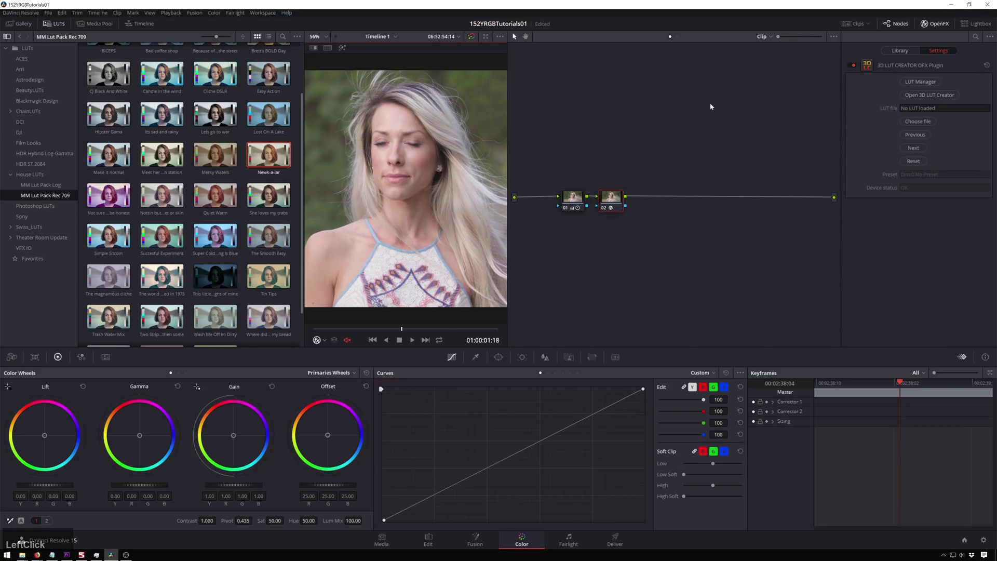
click(930, 96)
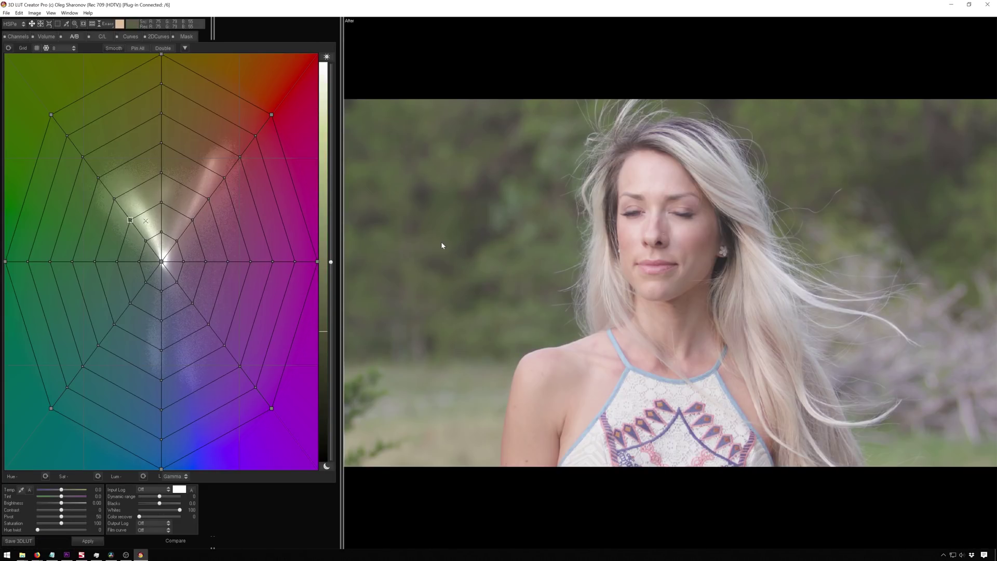
Load Tin Tips.cube as the external LUT and use Extract RGB Curves from Ext. LUT.
click(187, 37)
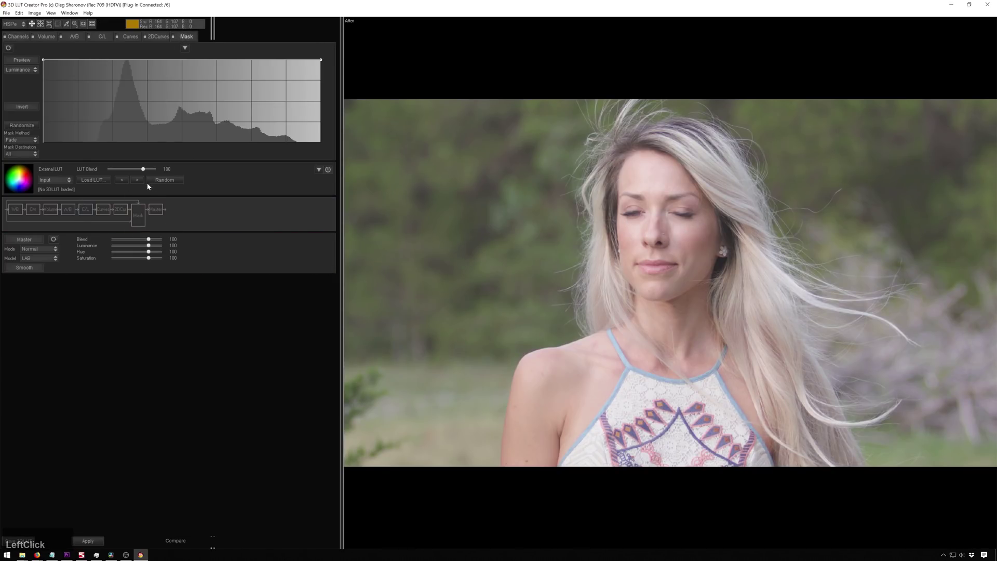
click(85, 181)
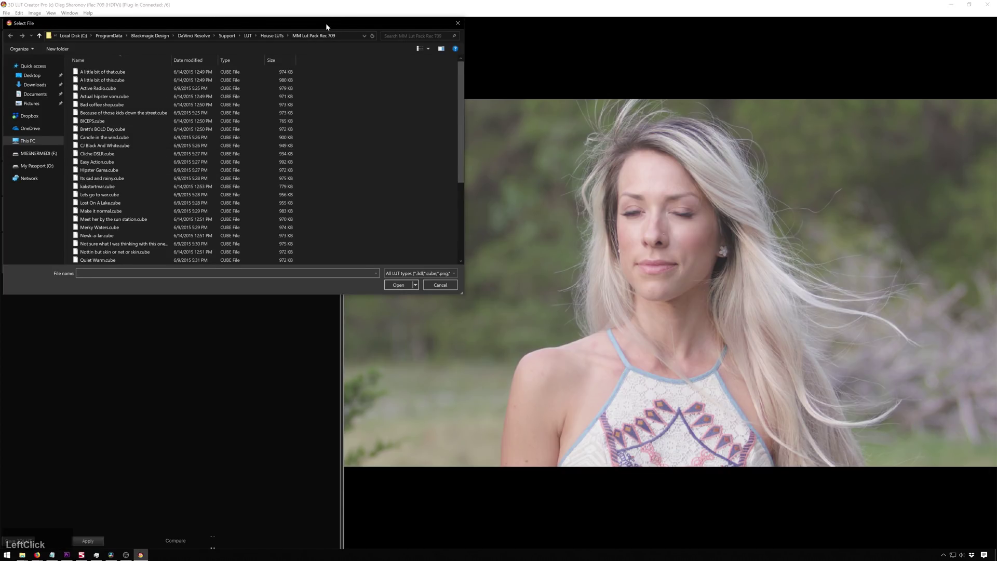
drag(326, 23, 348, 47)
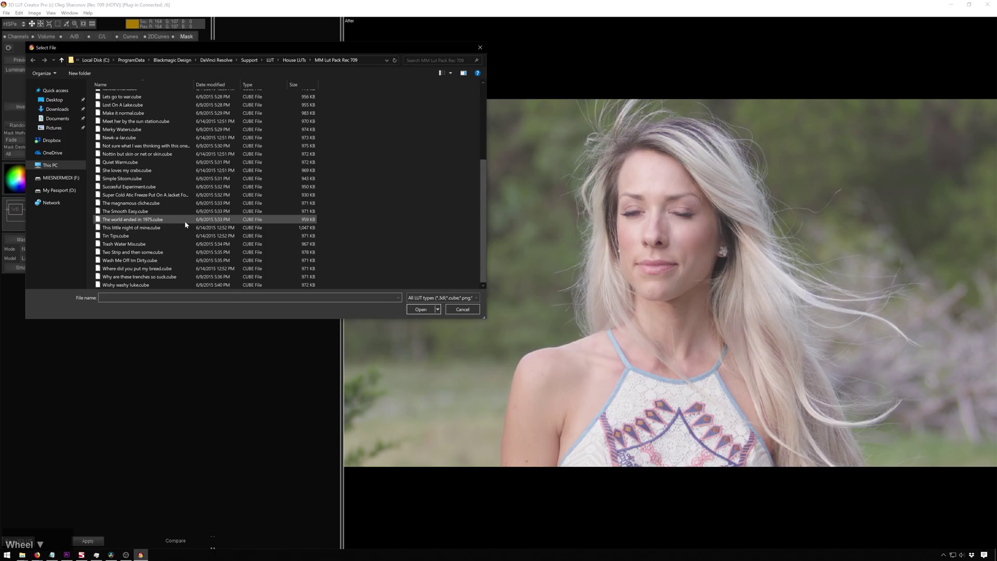
double_click(178, 236)
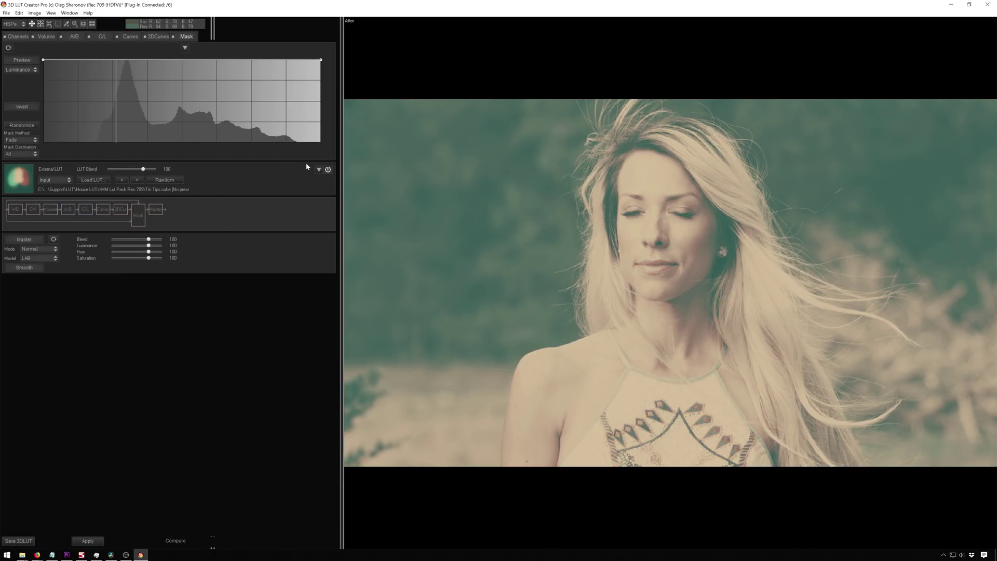
click(320, 170)
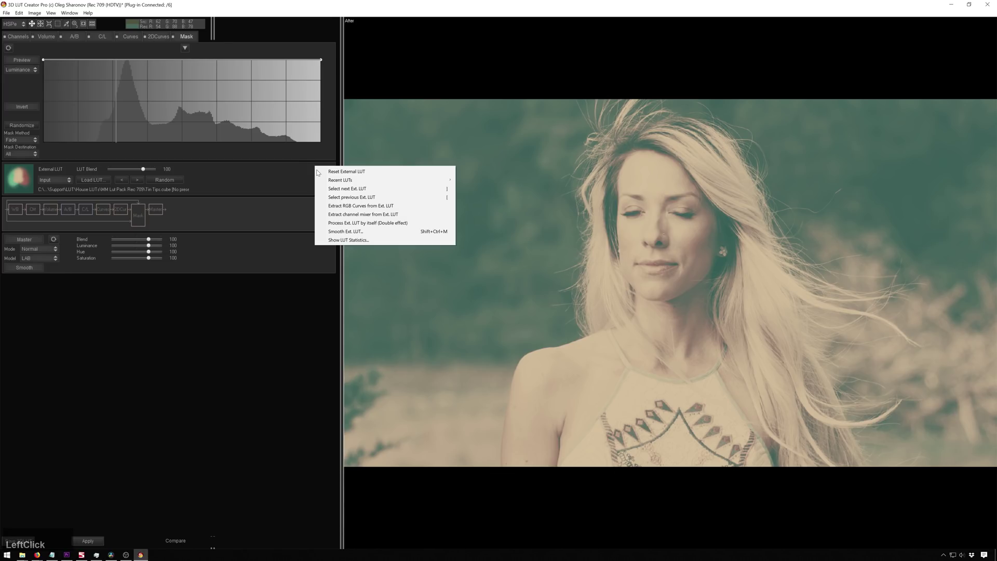
click(382, 206)
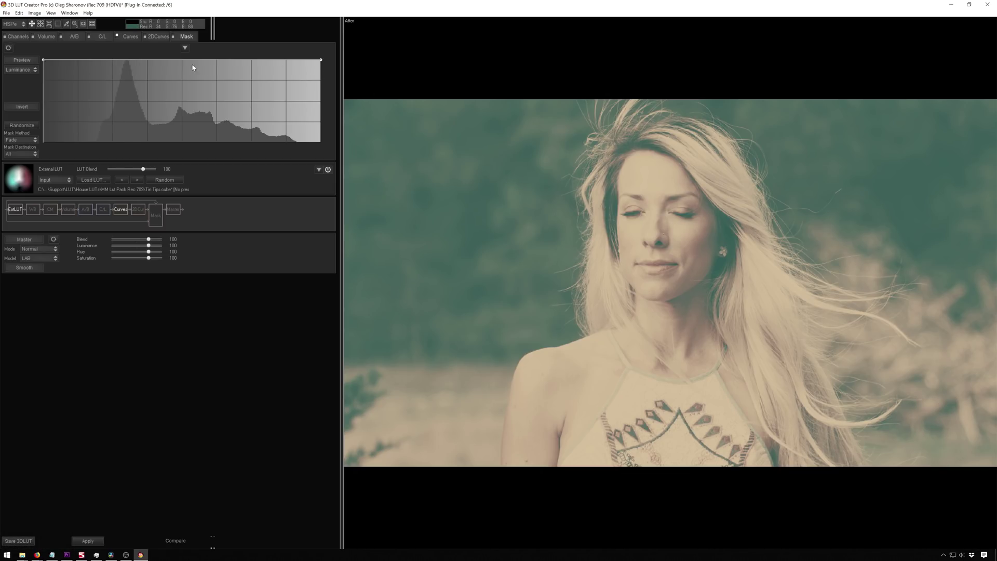
Split the master curve into RGB channels and raise the blue curve's white point to 255.
click(130, 37)
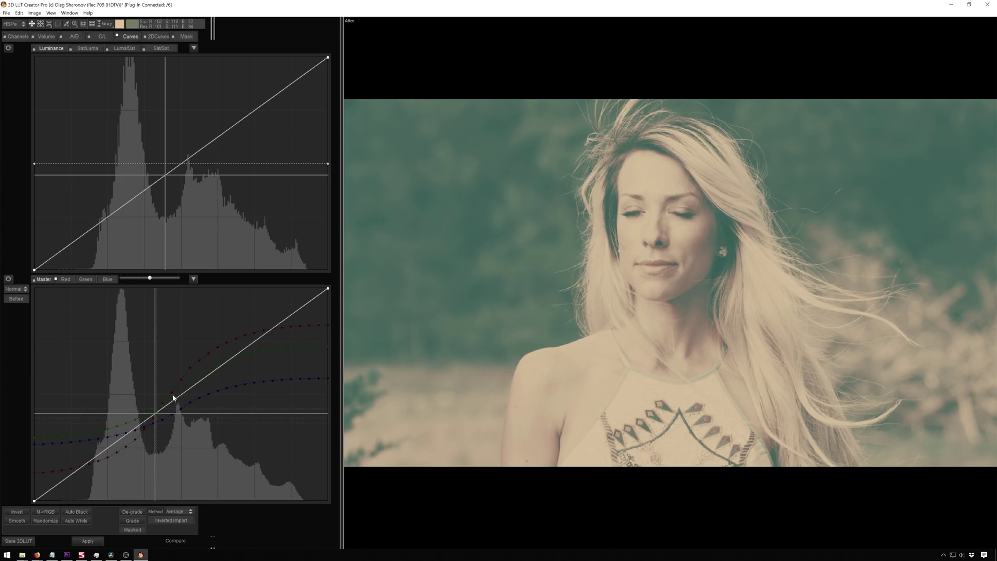
click(45, 511)
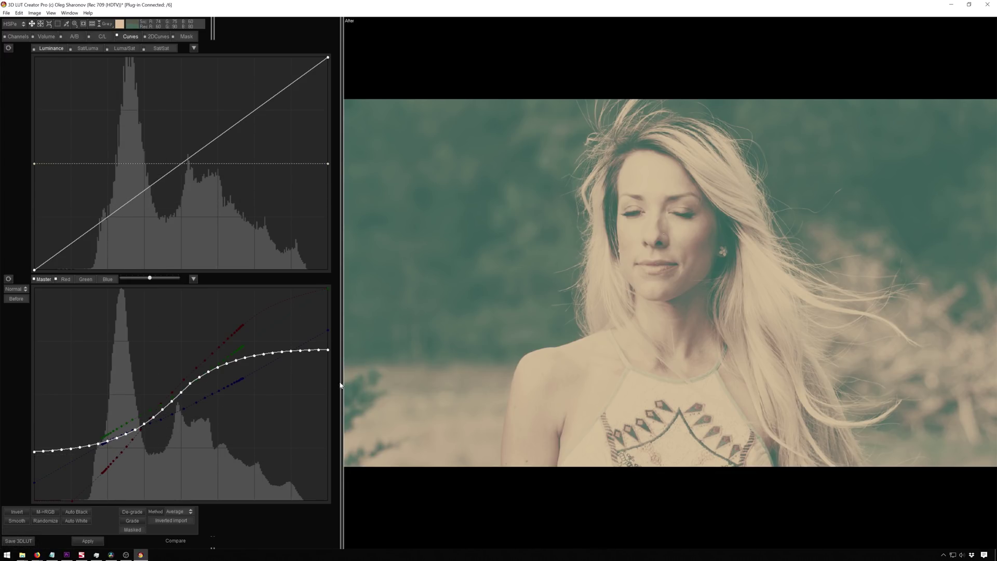
click(36, 279)
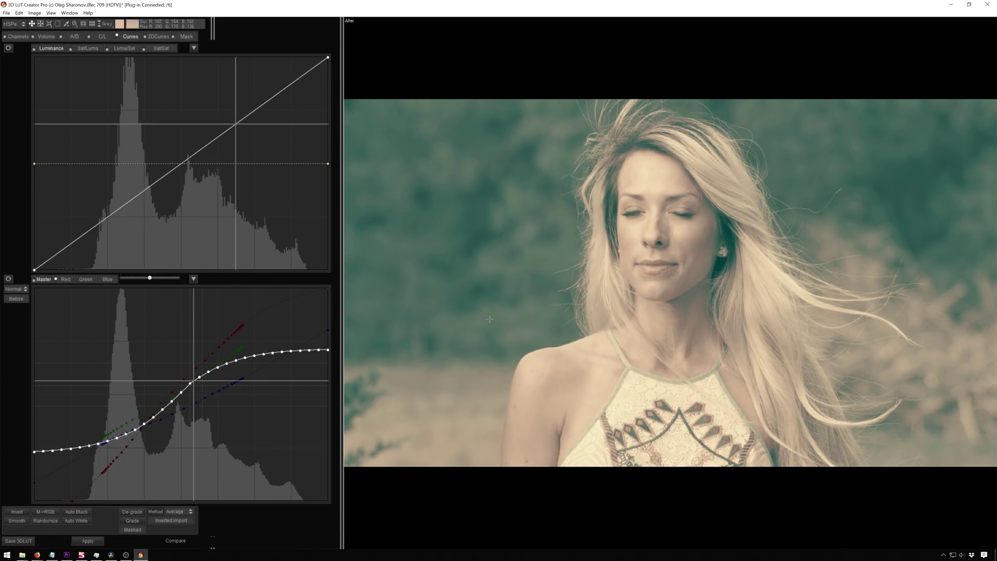
click(110, 280)
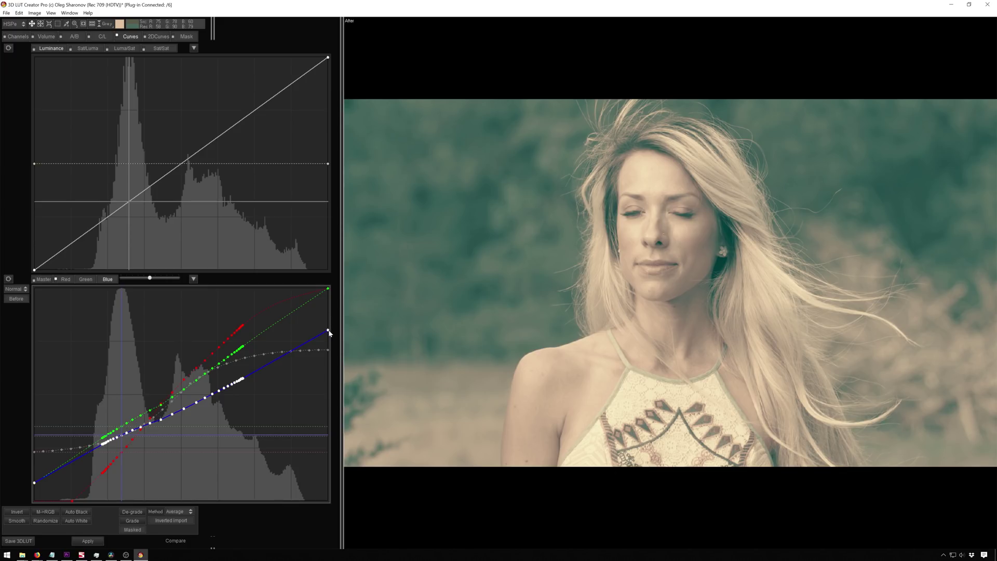
drag(329, 333, 328, 289)
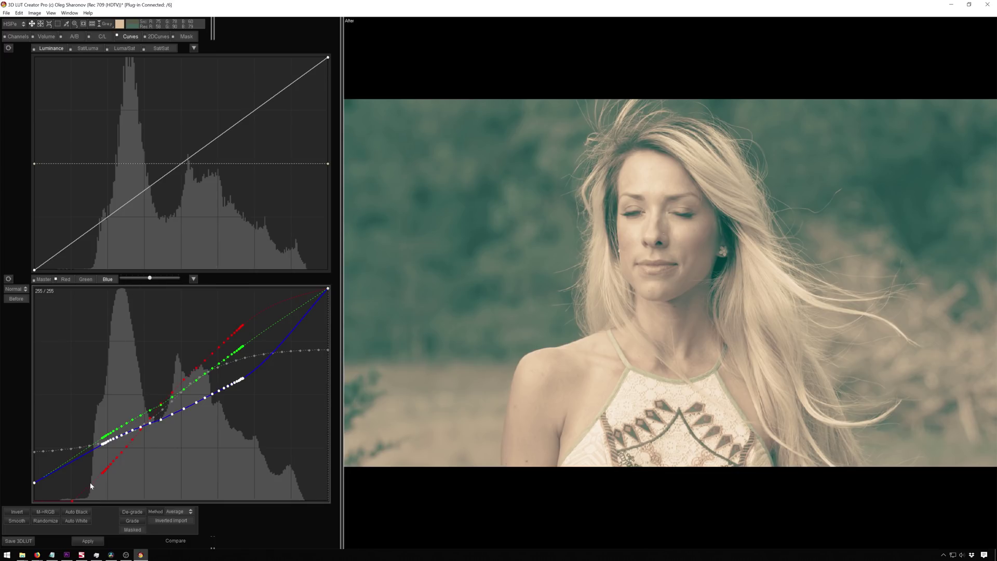
click(69, 502)
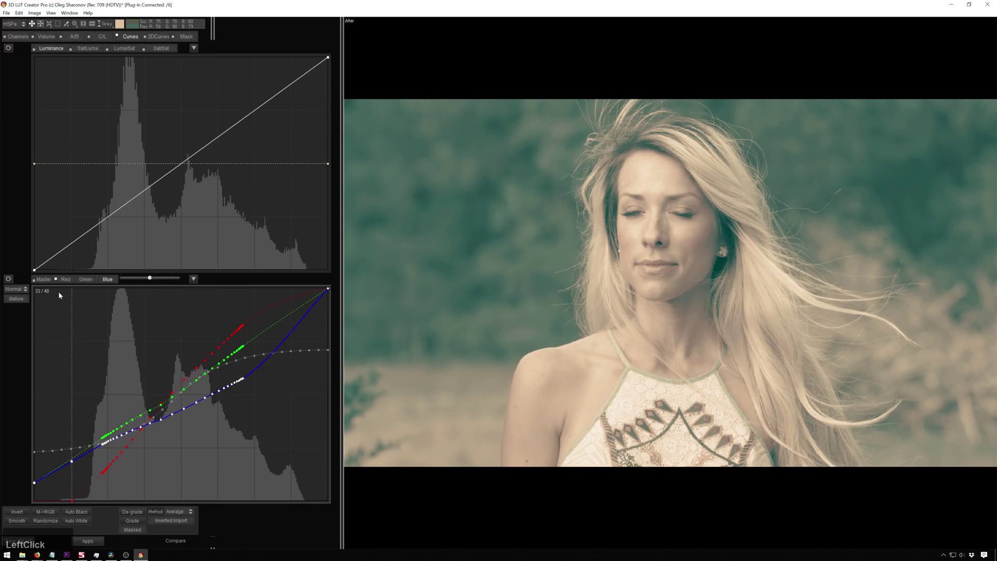
Pull the low ends of the red, blue and green curves down to 0 black.
click(64, 279)
click(69, 501)
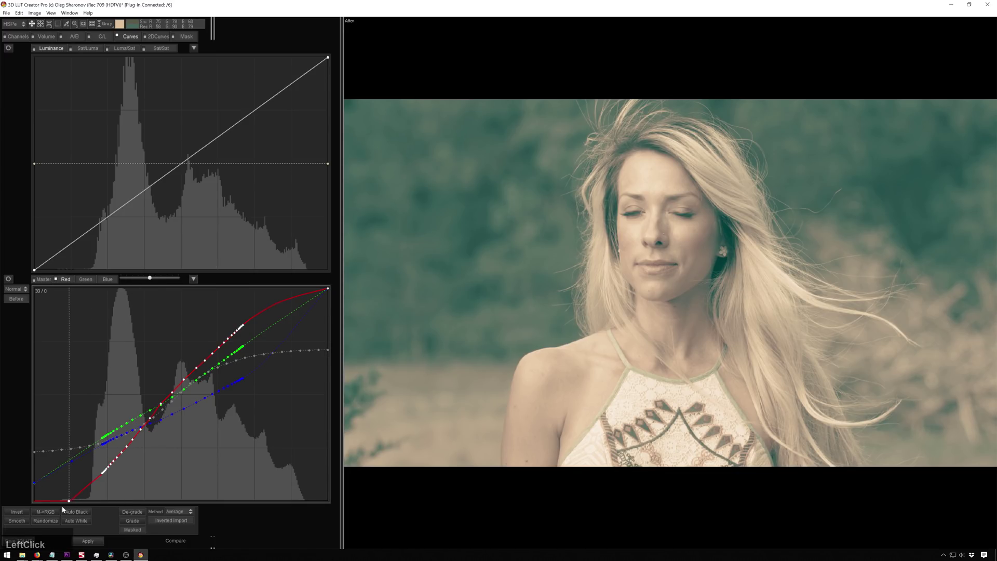
click(107, 278)
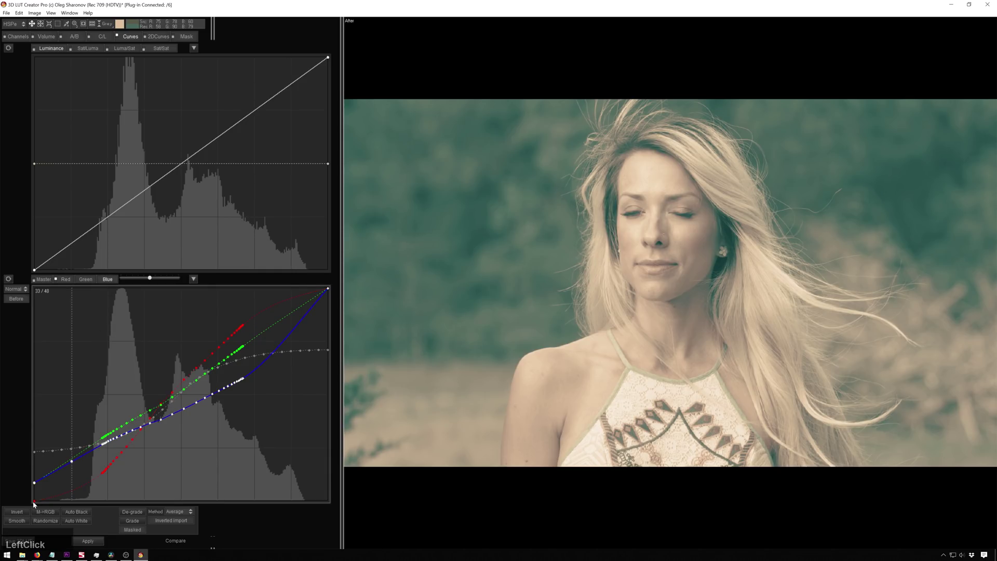
drag(34, 483, 30, 514)
click(66, 279)
click(86, 279)
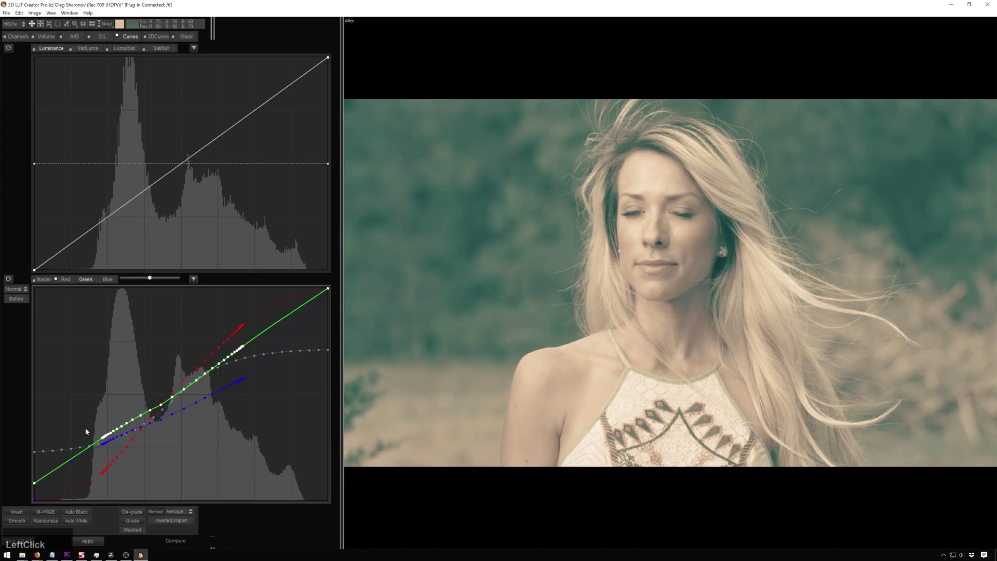
drag(35, 484, 34, 502)
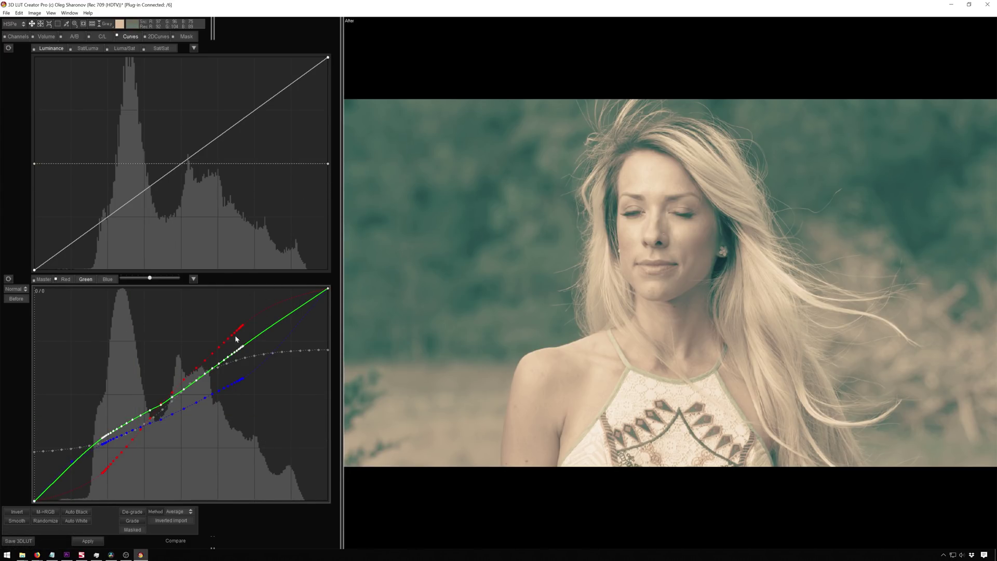
Apply the curves look back in Resolve and save the grade as a new version.
click(99, 542)
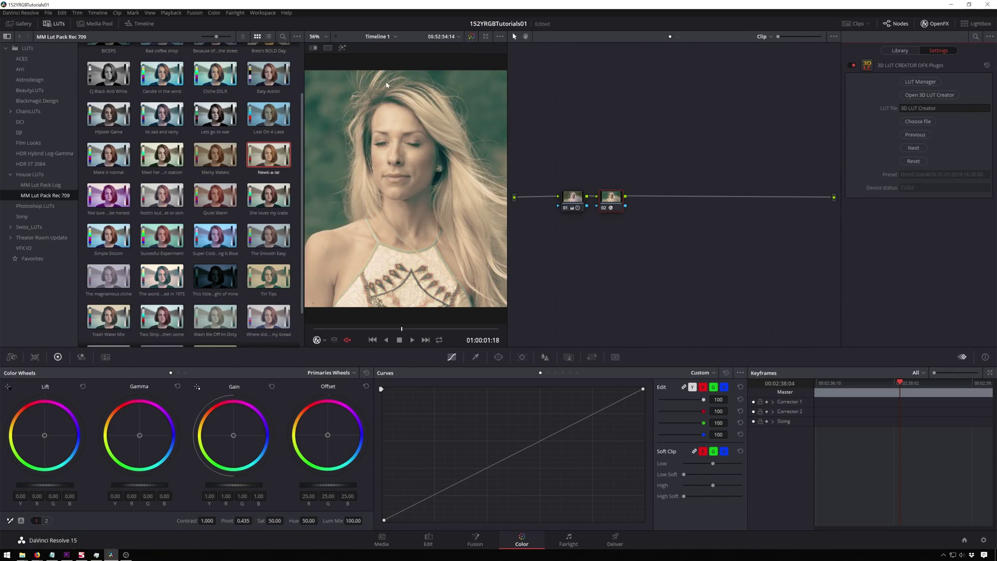
scroll(379, 140, down, 3)
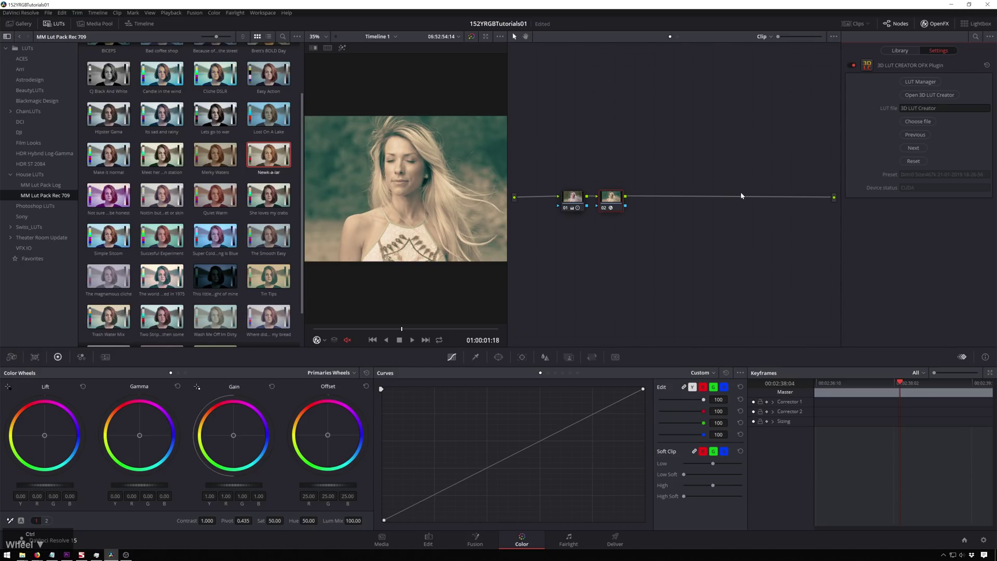
key(ctrl+y)
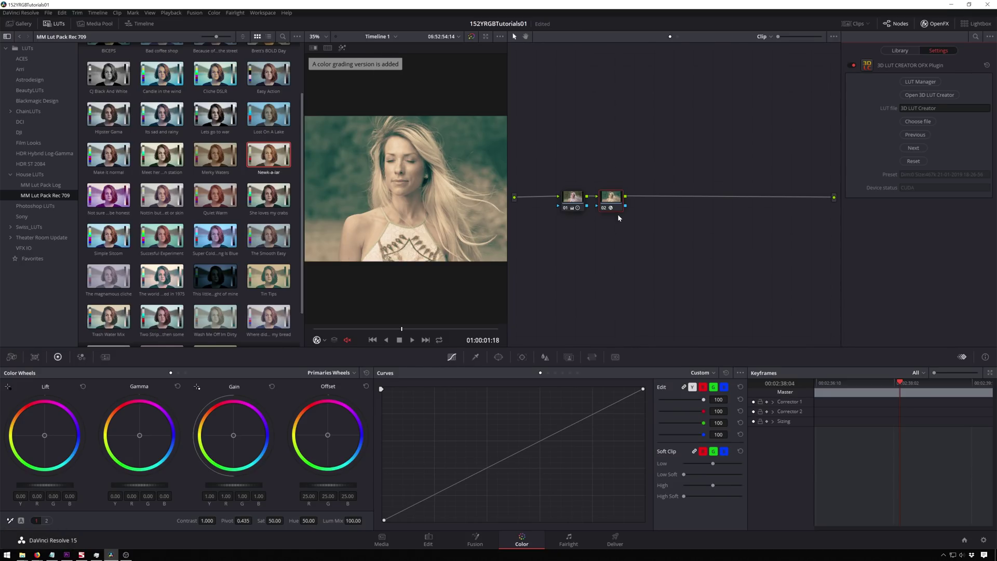
Replace node 02 with a fresh serial node carrying the Tin Tips LUT.
click(611, 196)
key(Delete)
key(alt+s)
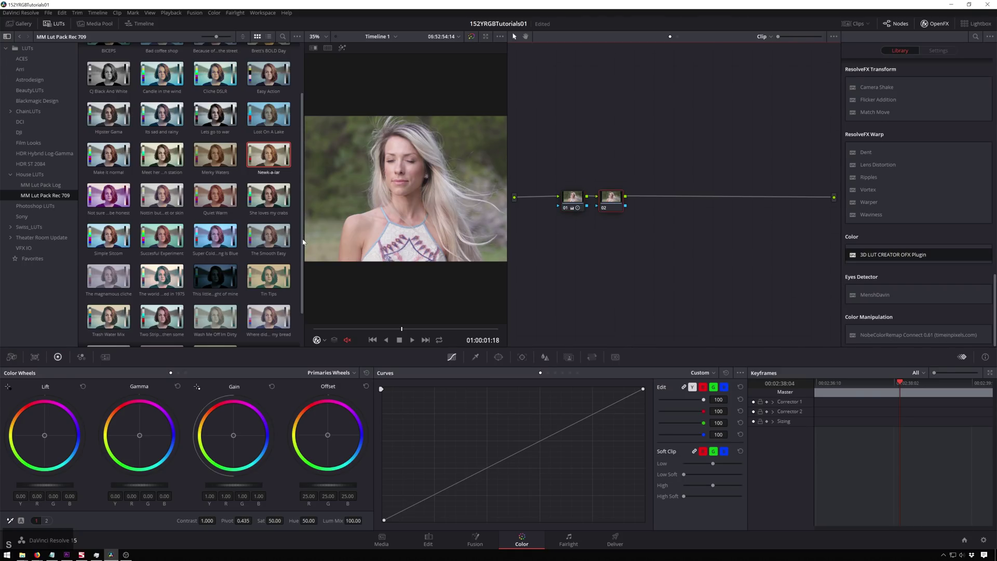
drag(269, 277, 612, 197)
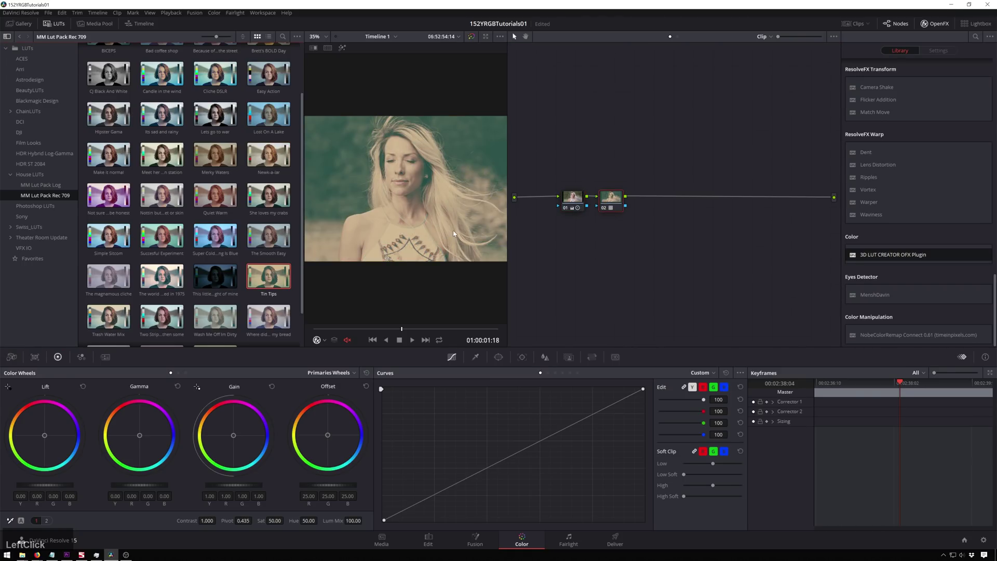
Compare grade versions 1 and 2, finishing on version 1.
click(54, 23)
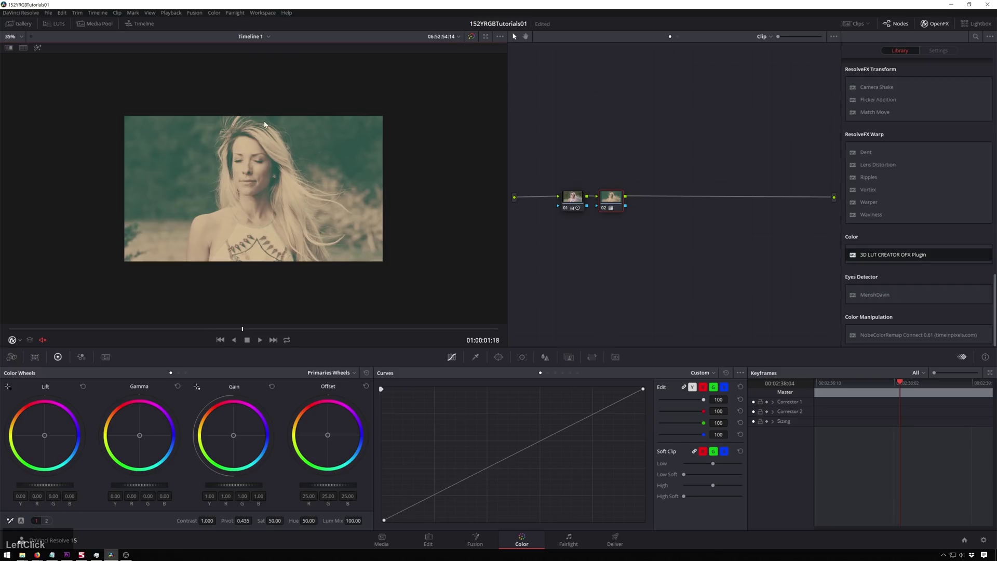
scroll(271, 174, up, 3)
key(ctrl)
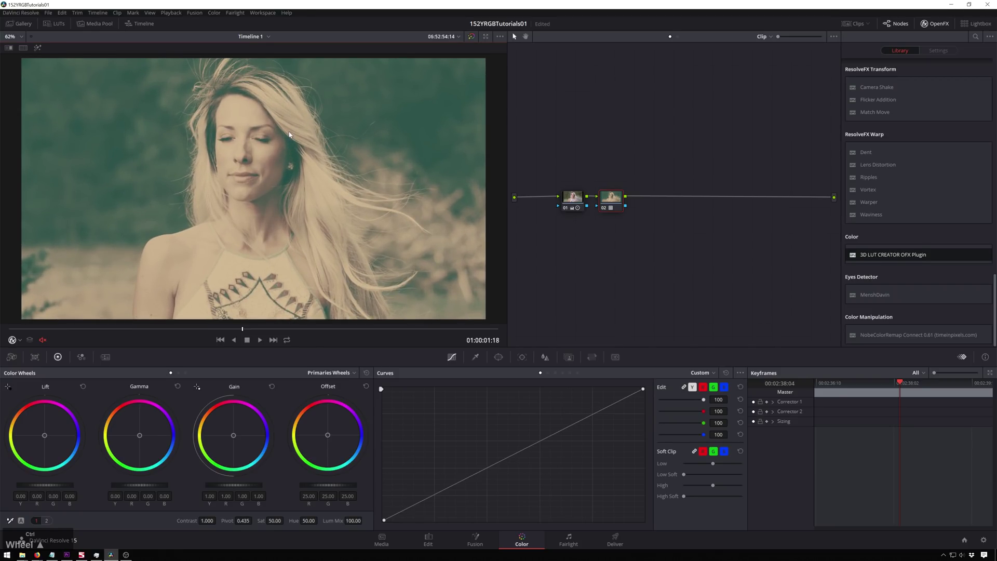
key(ctrl+1)
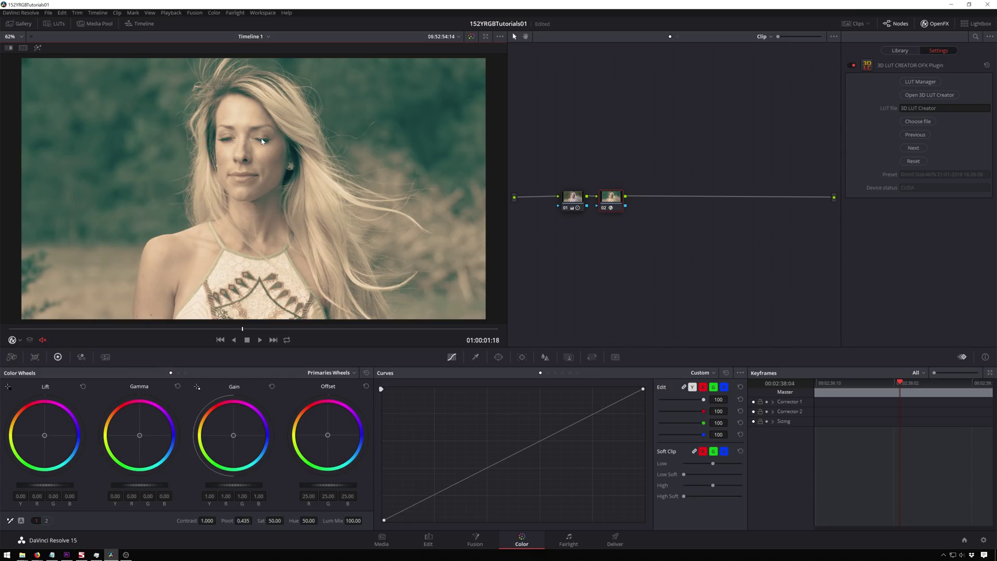
key(ctrl+2)
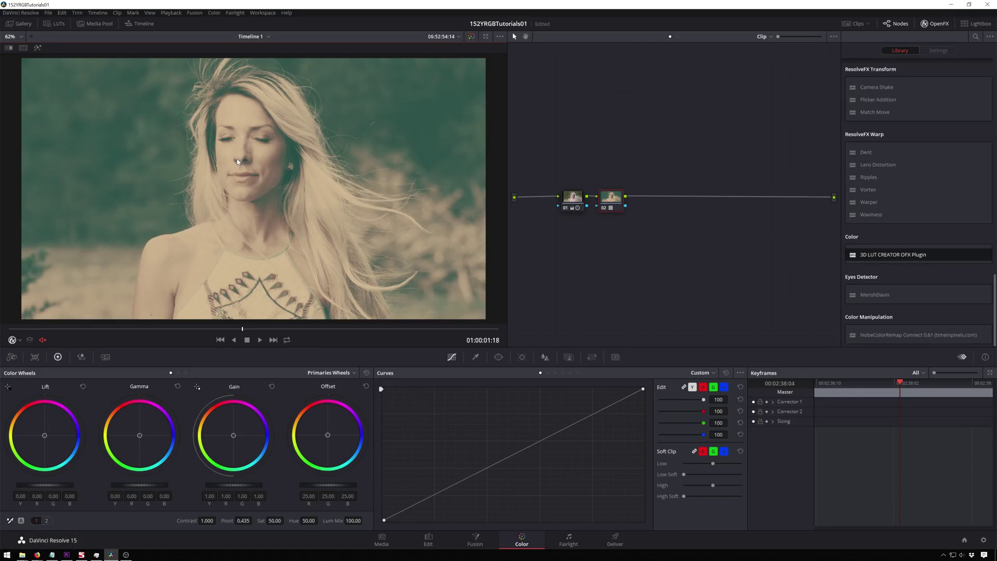
key(ctrl+1)
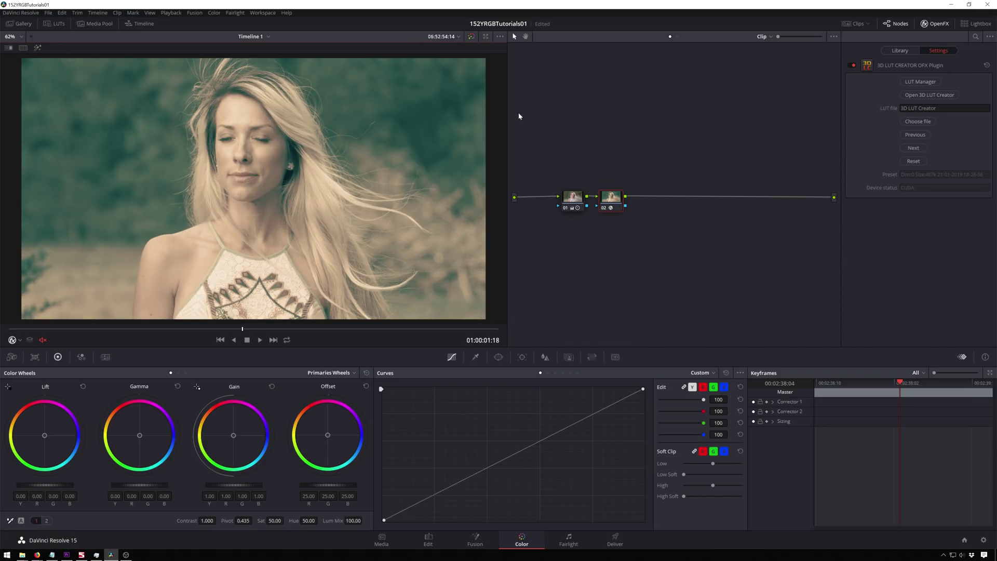
Bring up the node's Key controls and raise the key output gain.
click(195, 155)
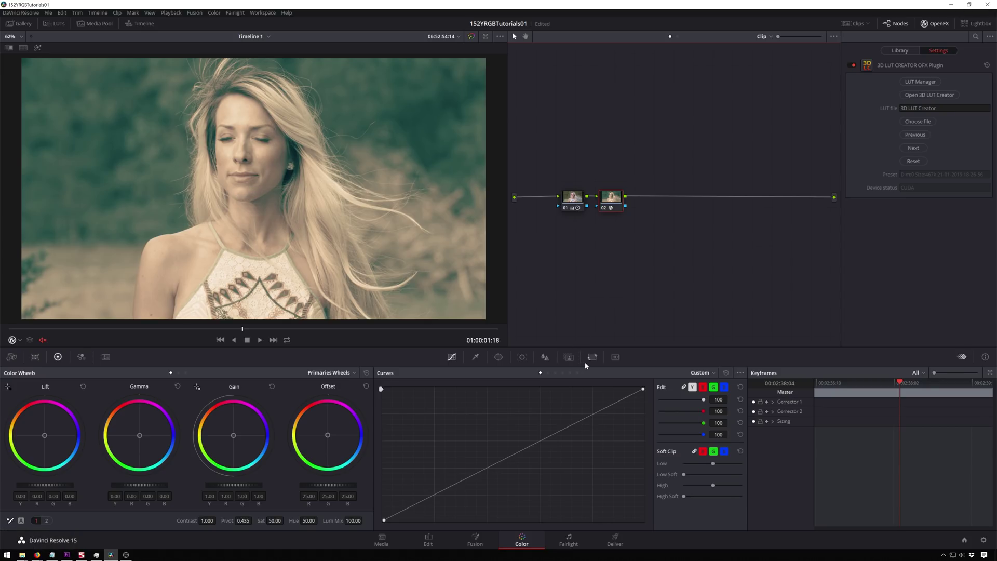
click(598, 357)
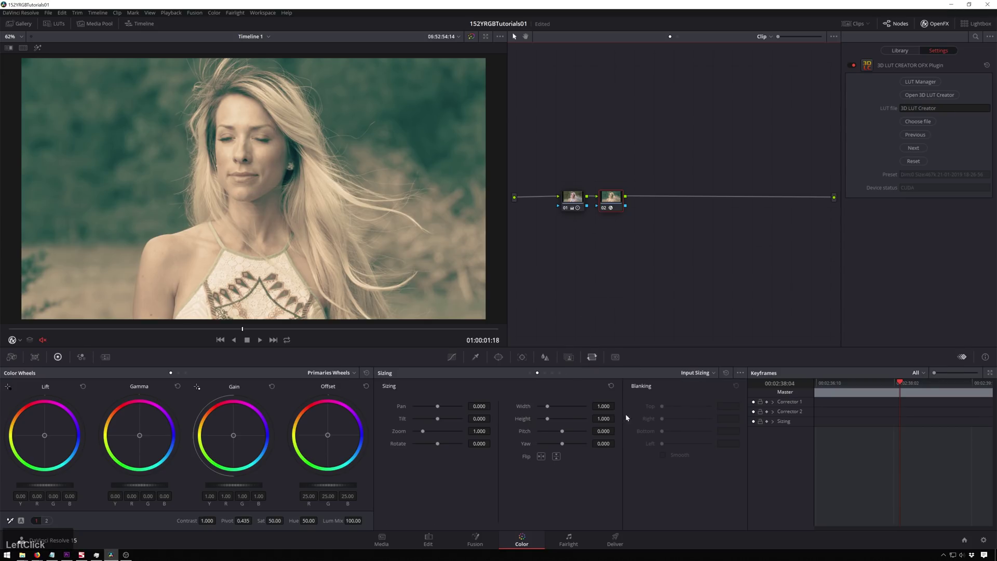
click(569, 357)
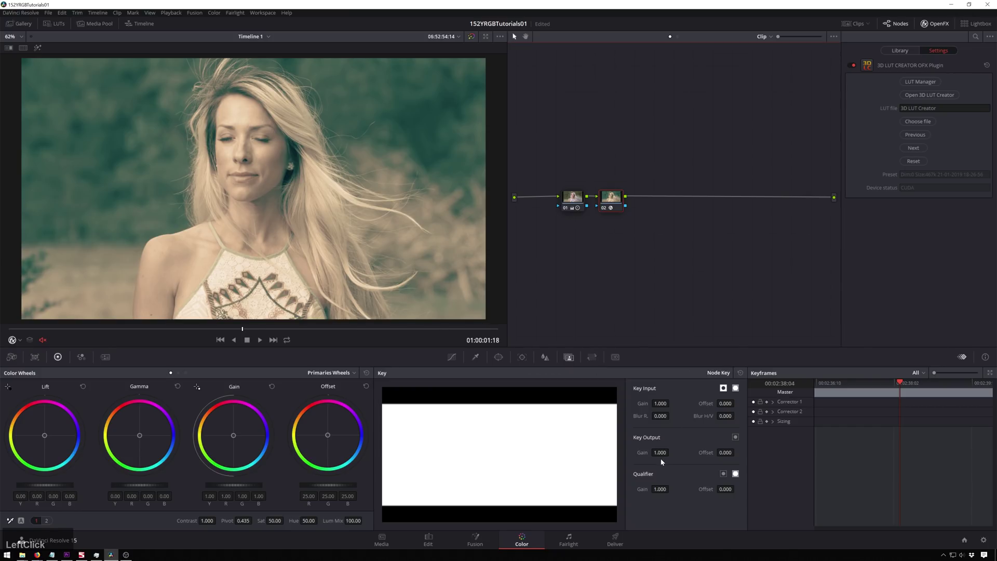
drag(660, 452, 693, 453)
Reopen 3D LUT Creator and shape the luminance mask curve in the Mask tab.
click(930, 94)
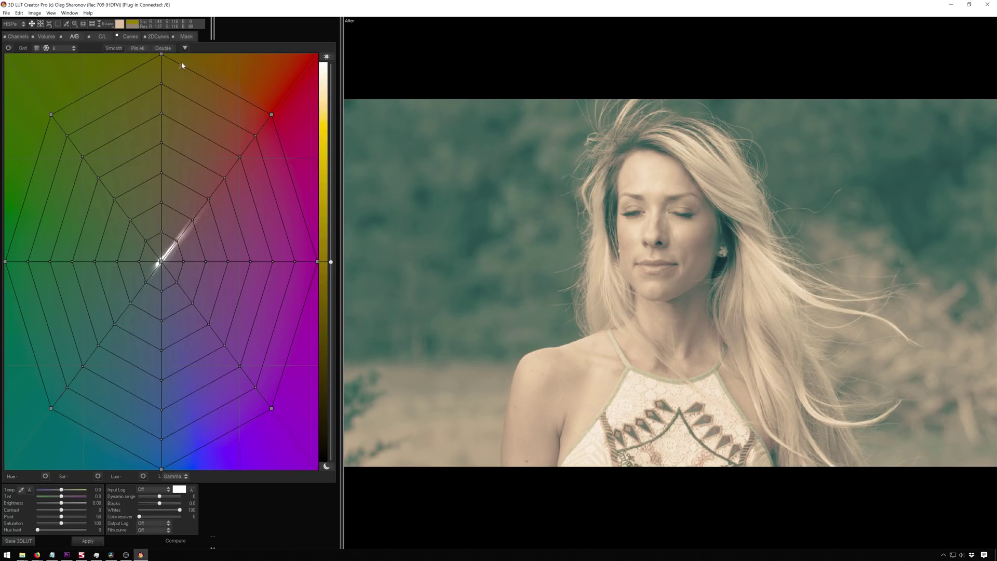
click(199, 71)
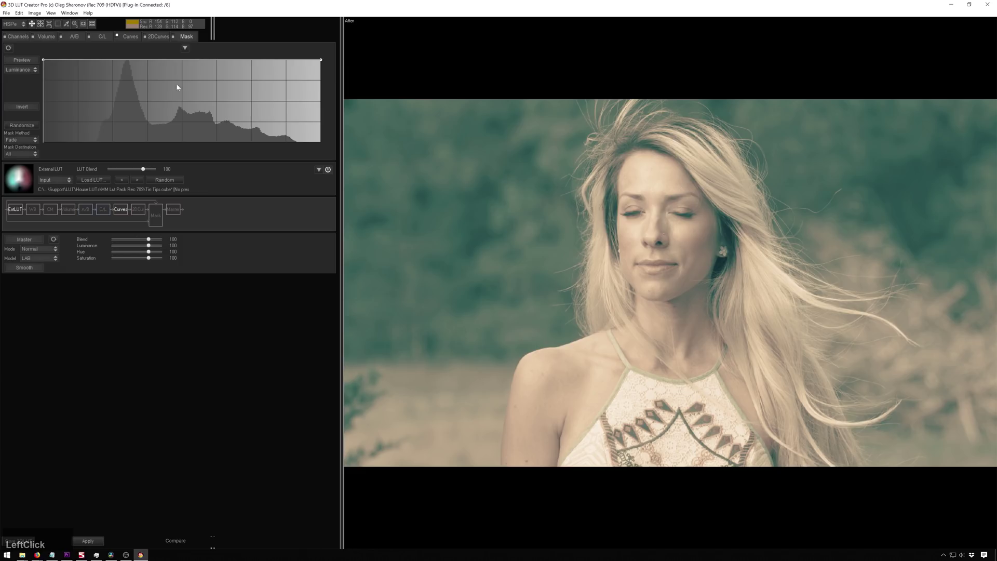
click(217, 61)
drag(217, 61, 214, 108)
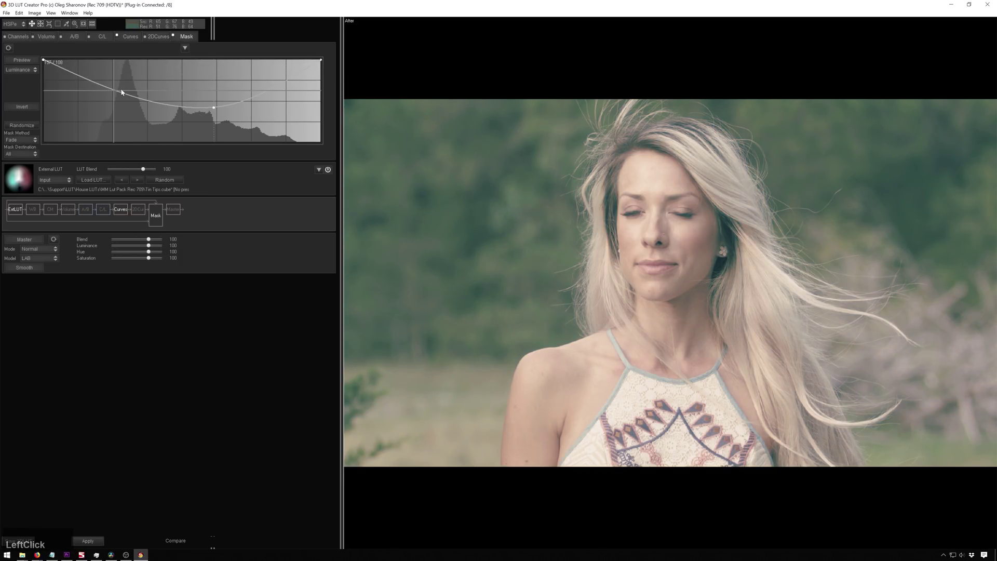
drag(121, 92, 112, 64)
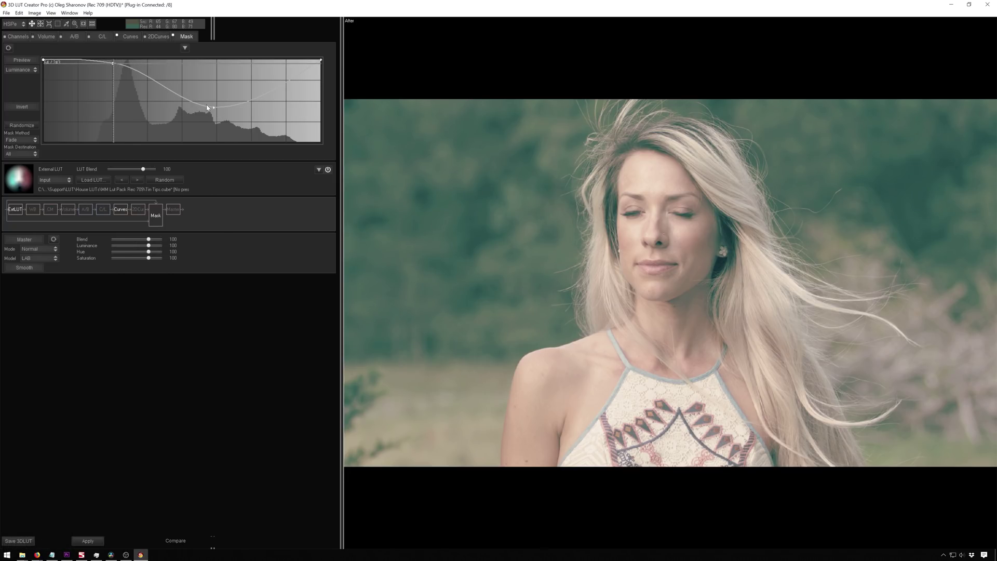
drag(209, 109, 208, 110)
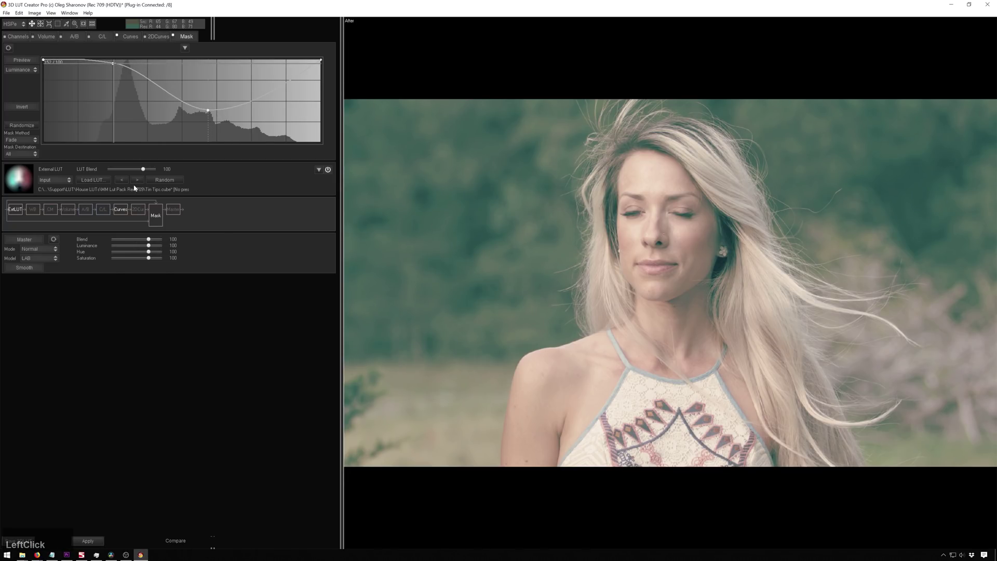
Switch the mask channel to Red and adjust its low and upper curve points.
click(28, 69)
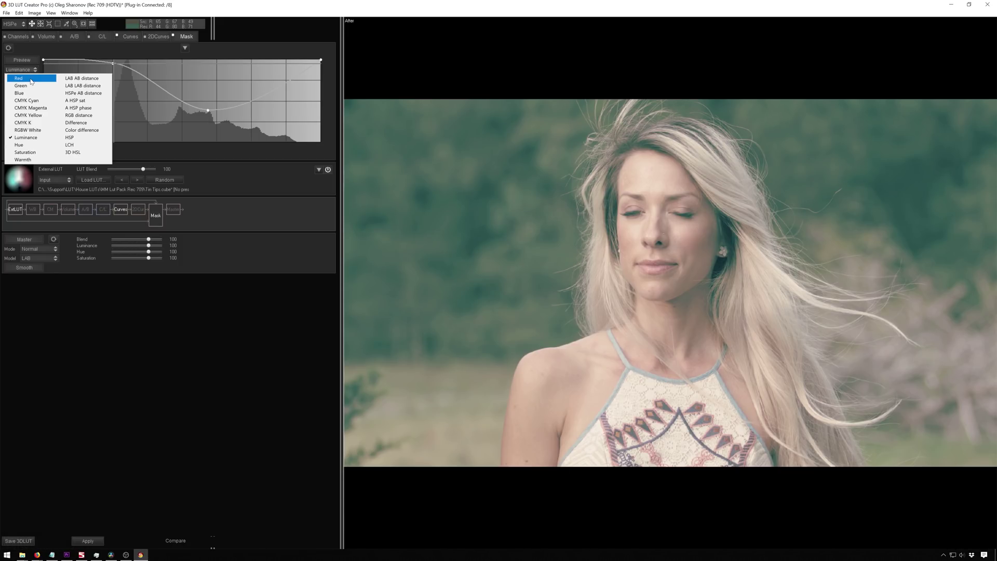
click(31, 79)
drag(208, 110, 187, 114)
mouse_move(265, 95)
mouse_down()
mouse_move(261, 76)
mouse_move(266, 83)
mouse_up()
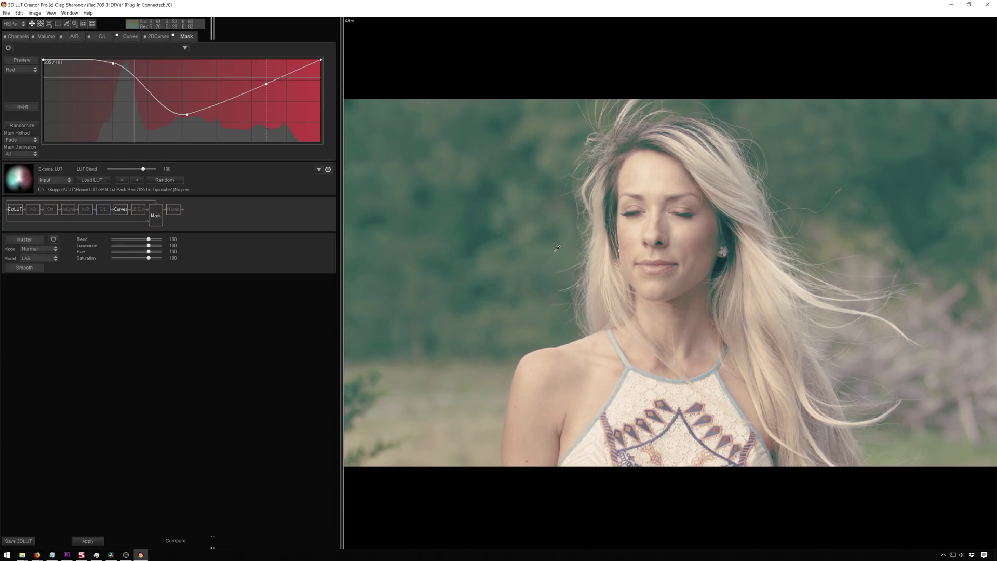
Send the Red-masked look back to Resolve and zoom the viewer to inspect it.
click(93, 542)
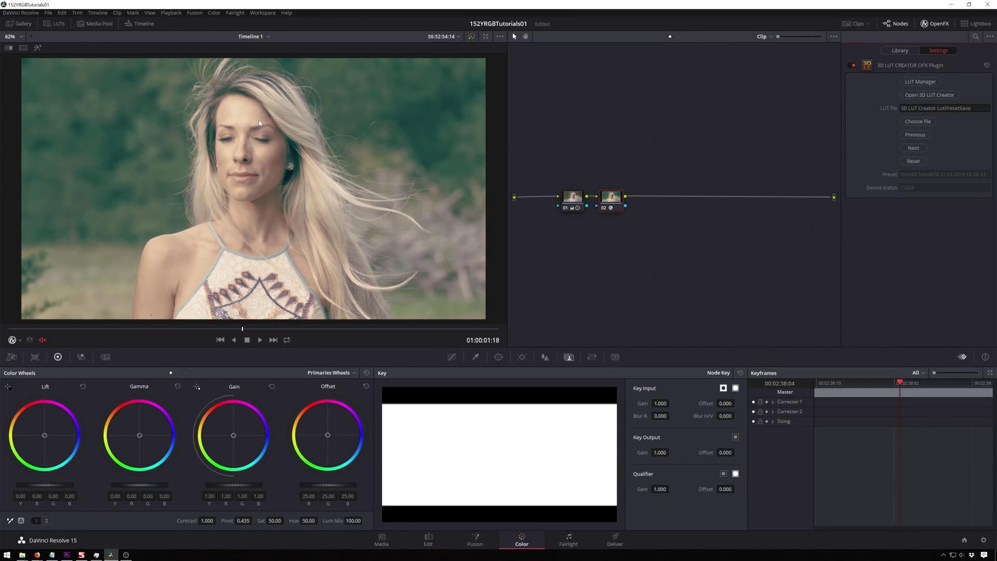
scroll(280, 156, down, 1)
scroll(294, 225, down, 1)
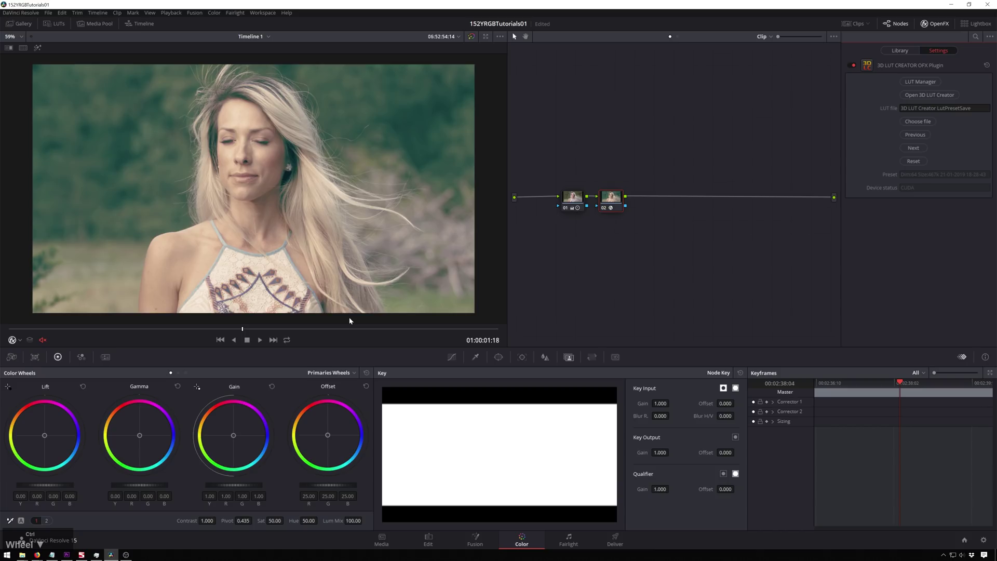
key(ctrl+n)
key(ctrl+n)
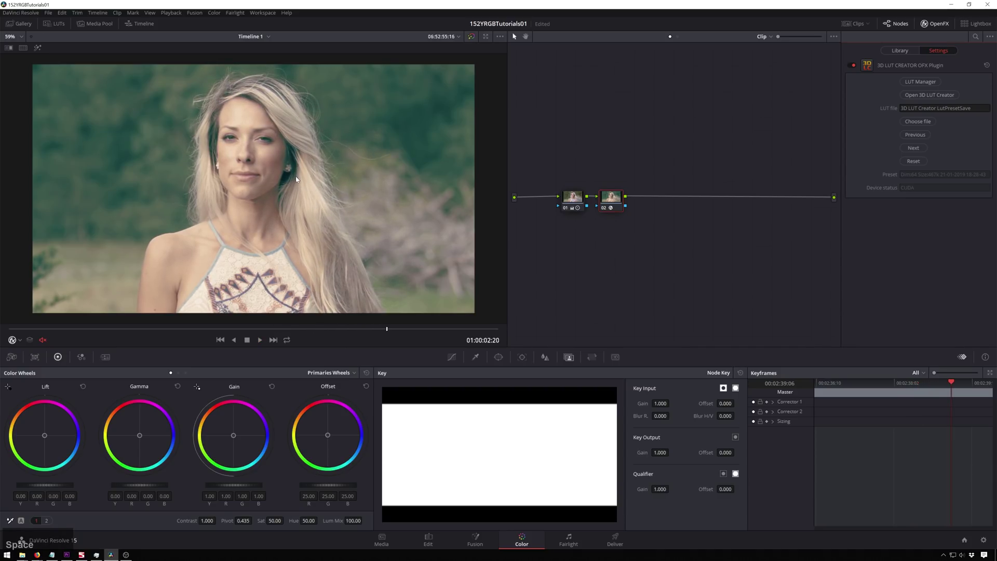
scroll(308, 147, up, 1)
scroll(307, 145, up, 5)
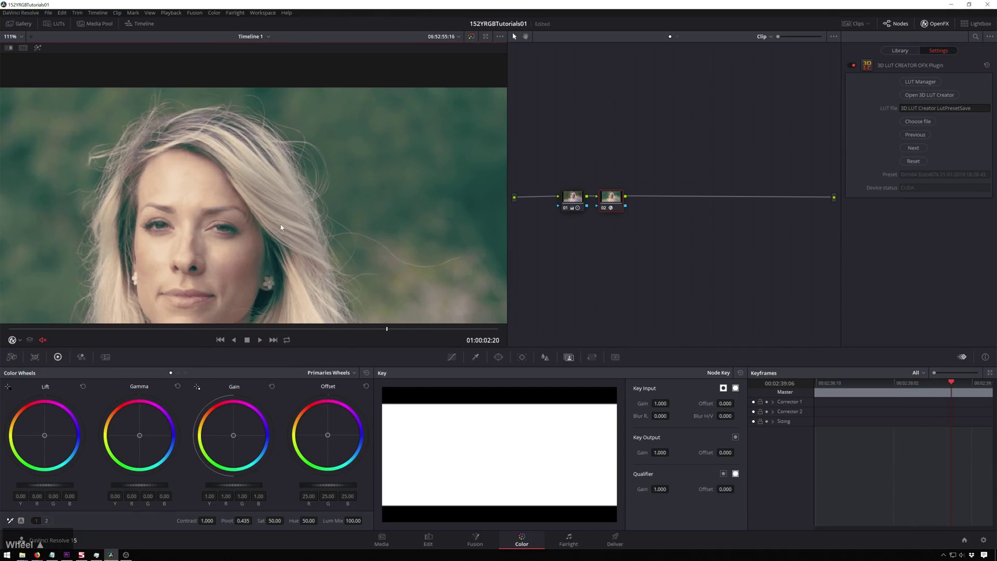
scroll(284, 270, down, 6)
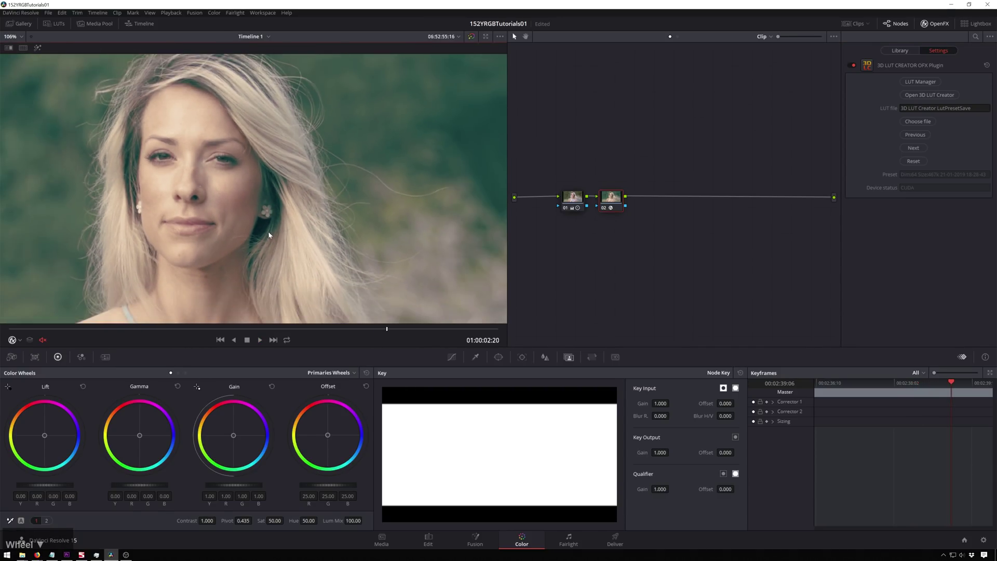
scroll(305, 201, down, 1)
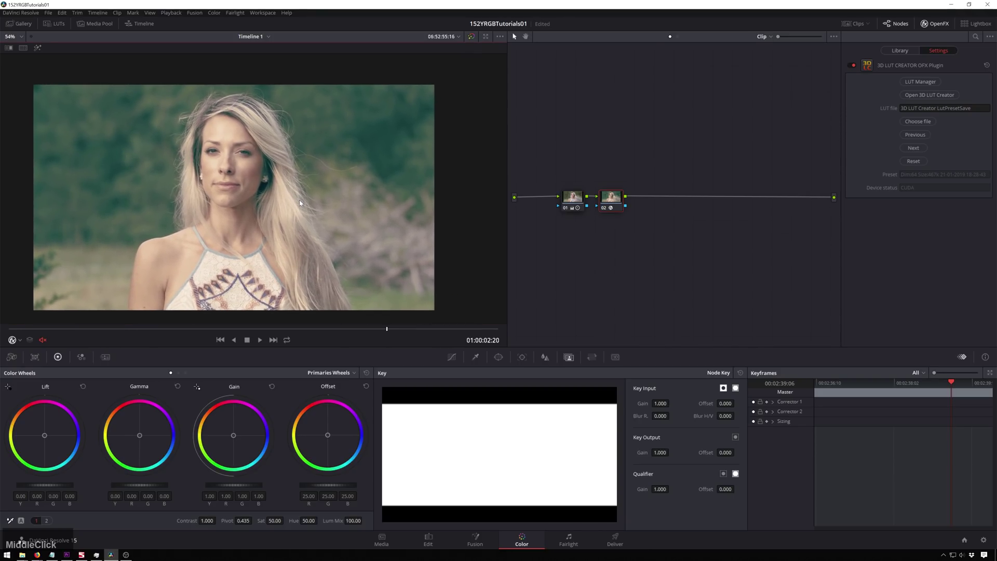
Play, pause and resume the clip to review the grade.
key(space)
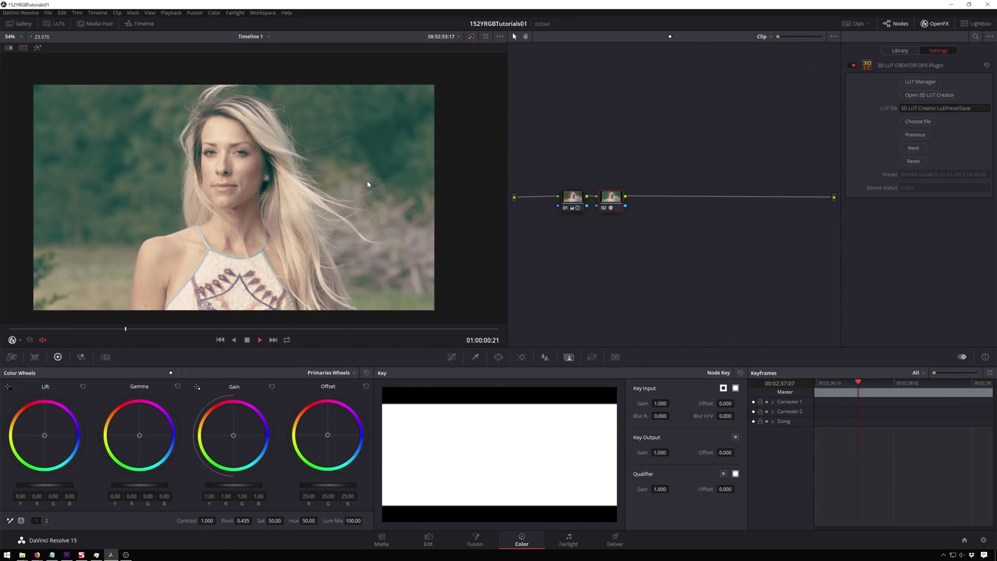
key(space)
key(space)
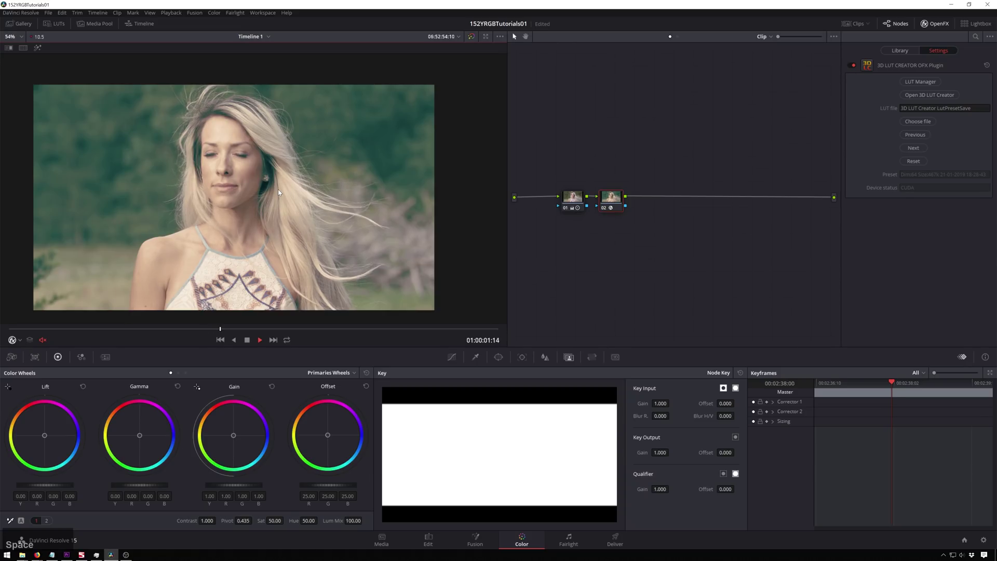
key(space)
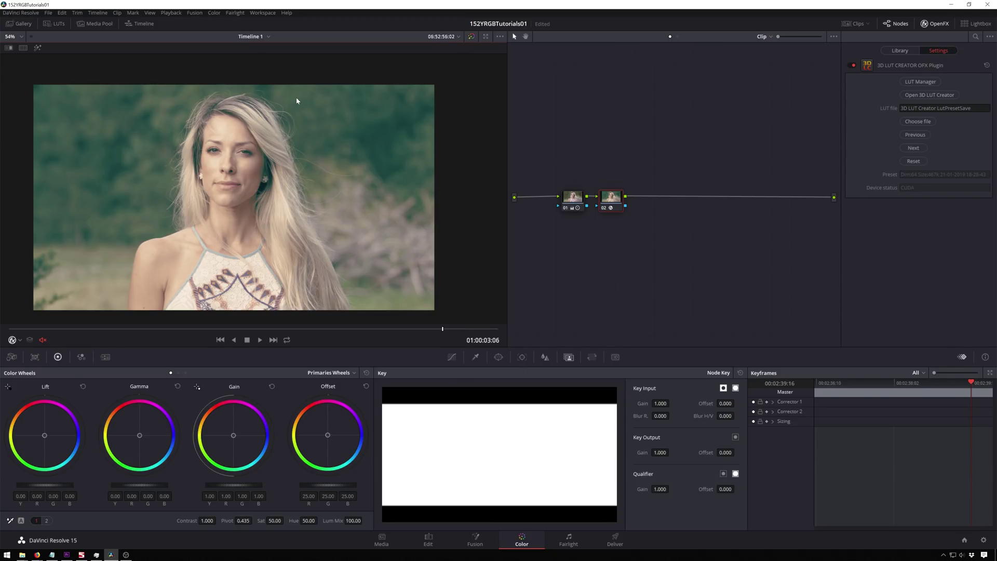
click(586, 107)
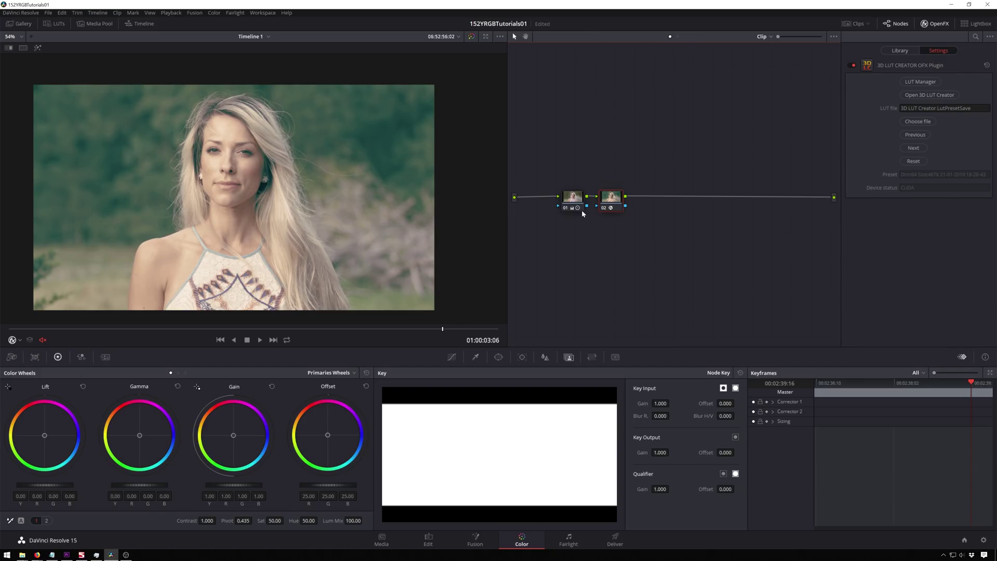
Apply the BeautyLUTs pack's Added Life 01 LUT to node 02.
mouse_move(582, 209)
click(567, 200)
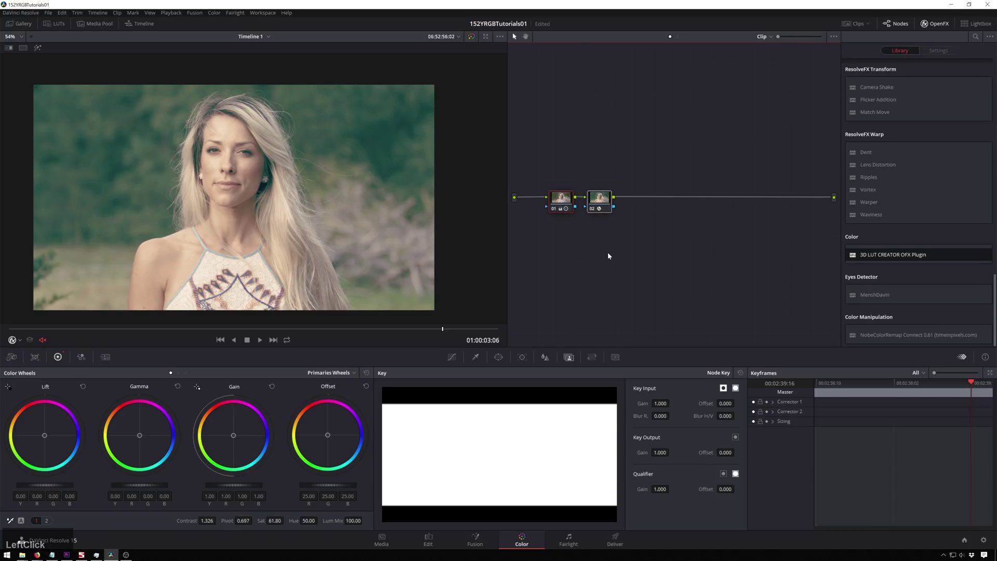
click(599, 198)
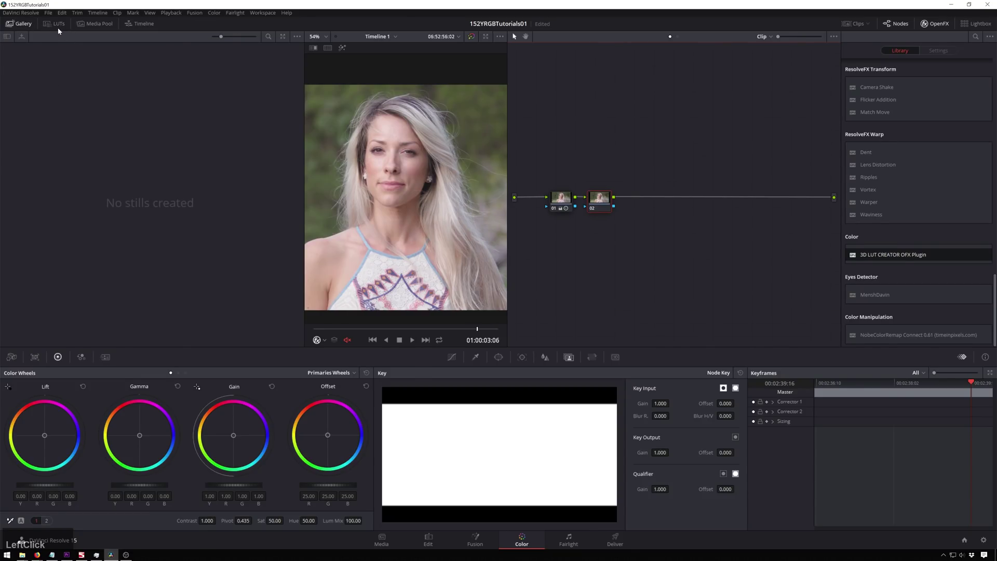
click(58, 24)
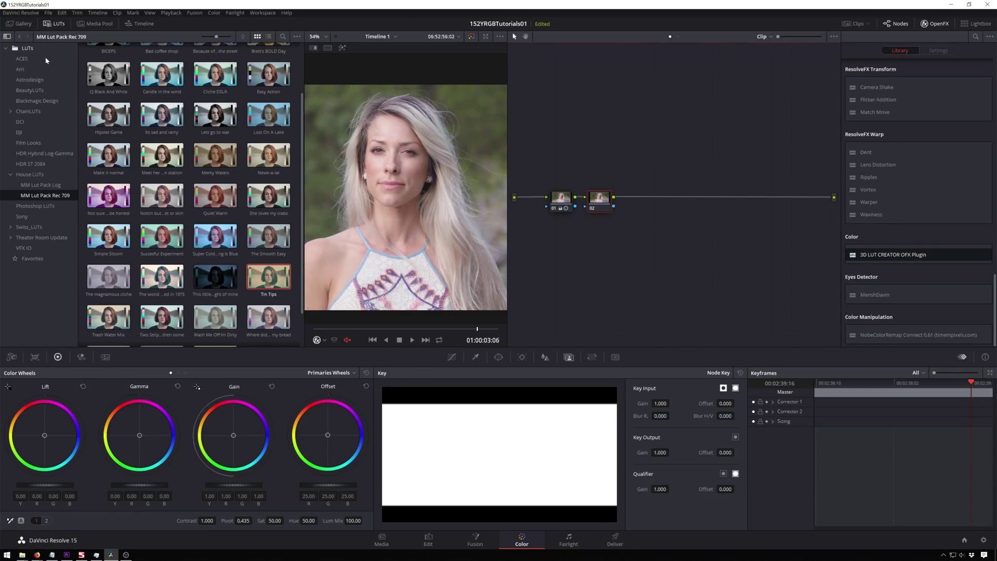
click(47, 89)
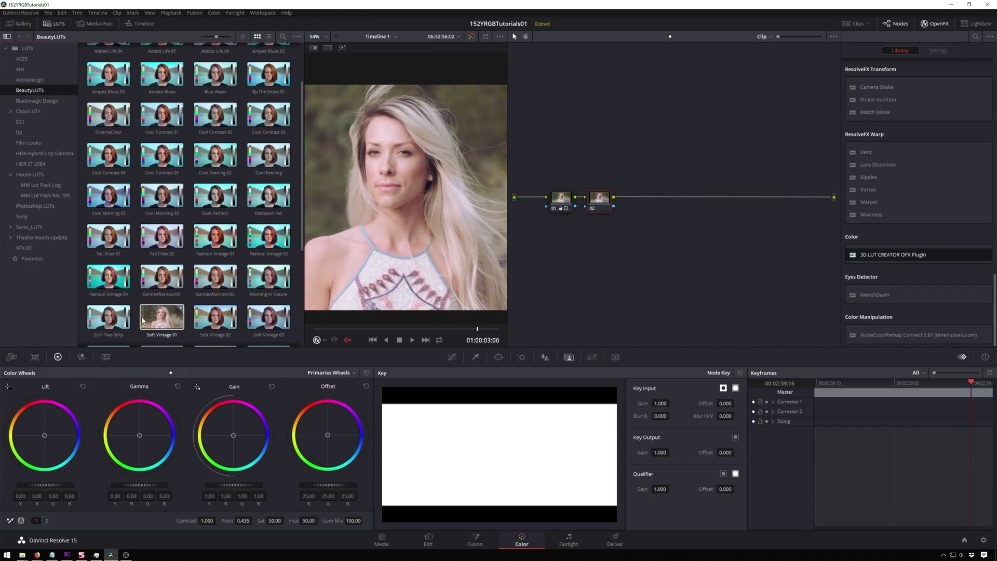
scroll(134, 311, down, 4)
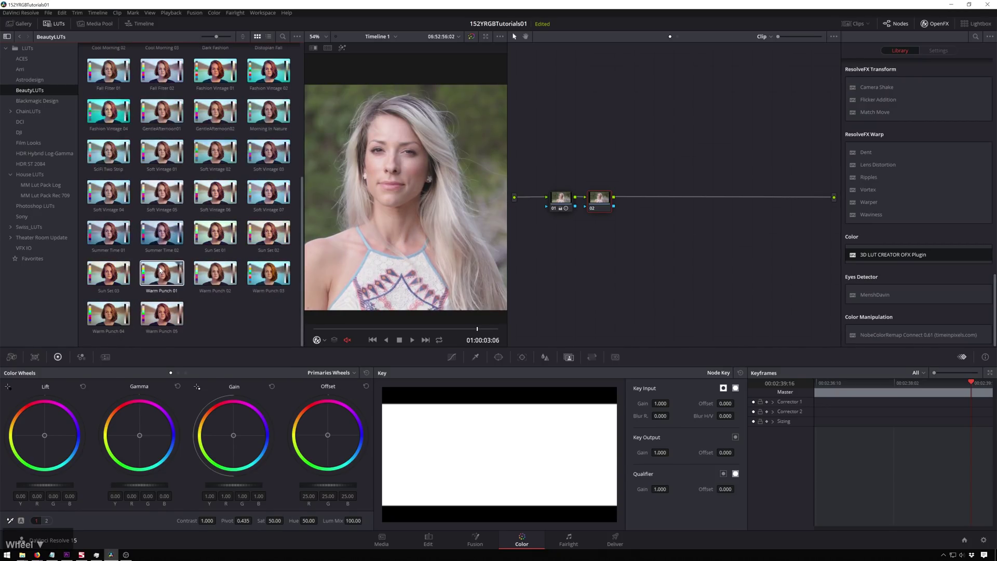
scroll(265, 205, up, 6)
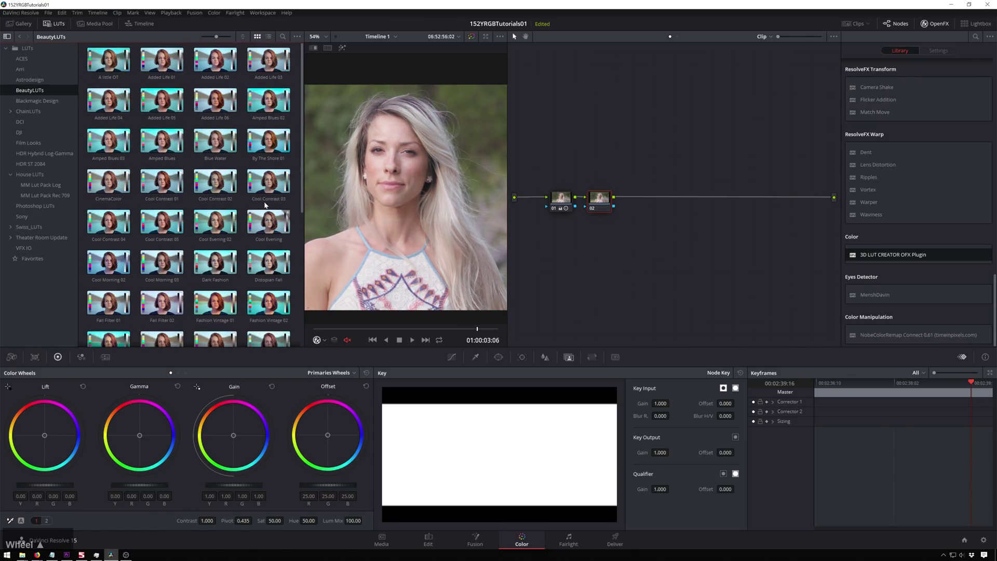
click(171, 69)
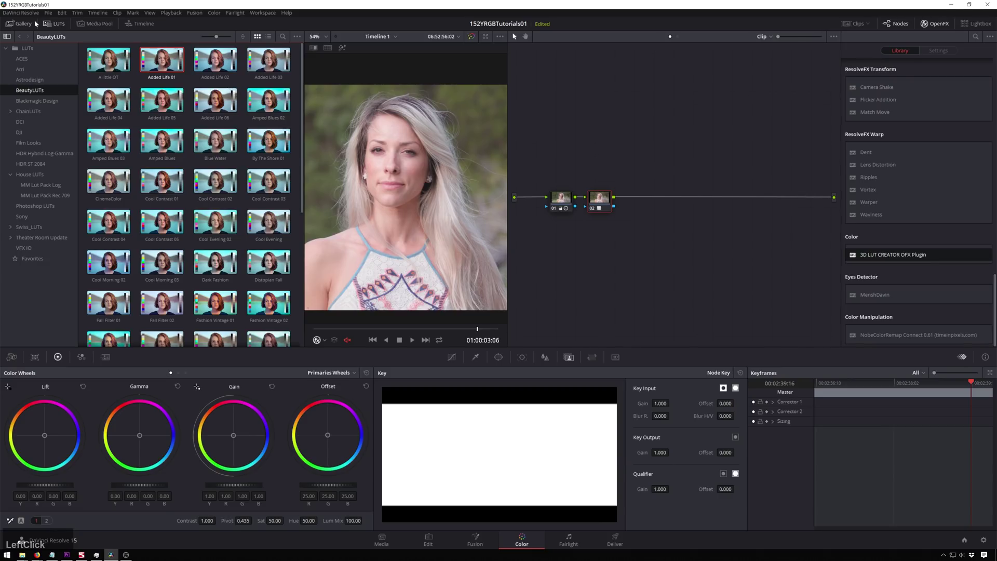
click(54, 23)
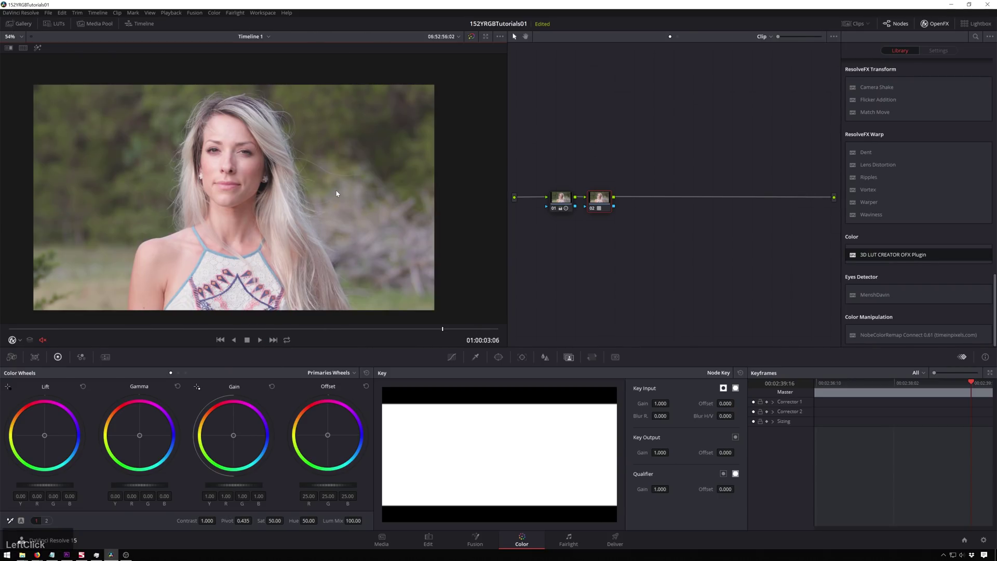
Toggle node 02 off for comparison, then delete it along with its Added Life 01 LUT.
key(ctrl+d)
key(ctrl+d)
key(ctrl+d)
key(ctrl+d)
key(ctrl+d)
key(ctrl+d)
key(ctrl+d)
key(ctrl+d)
drag(598, 199, 601, 198)
key(End)
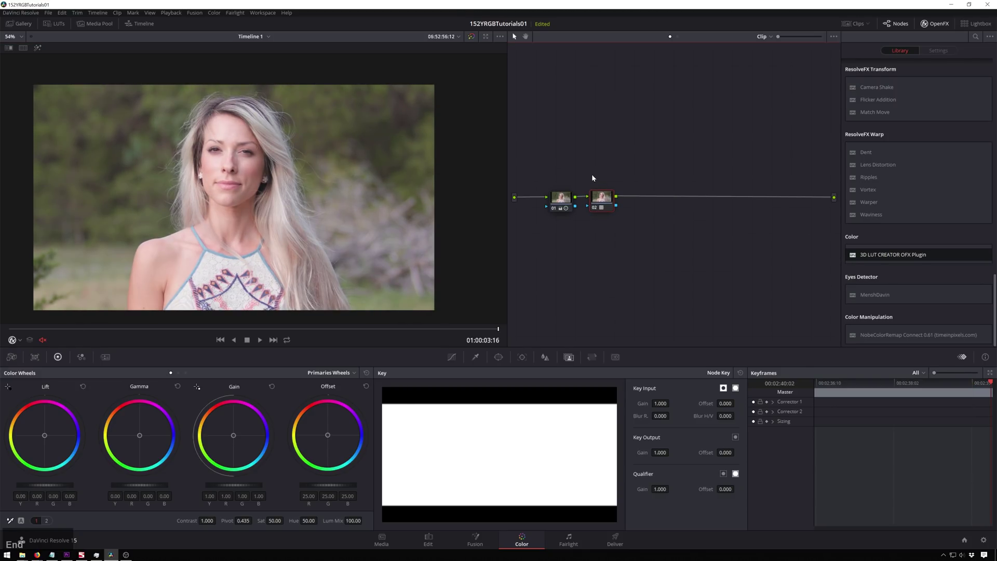
key(Delete)
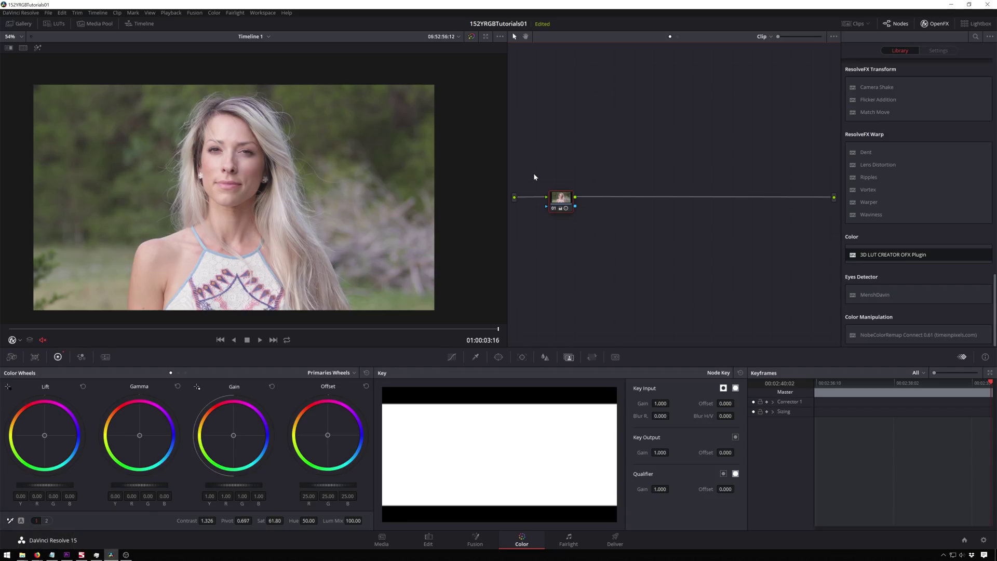